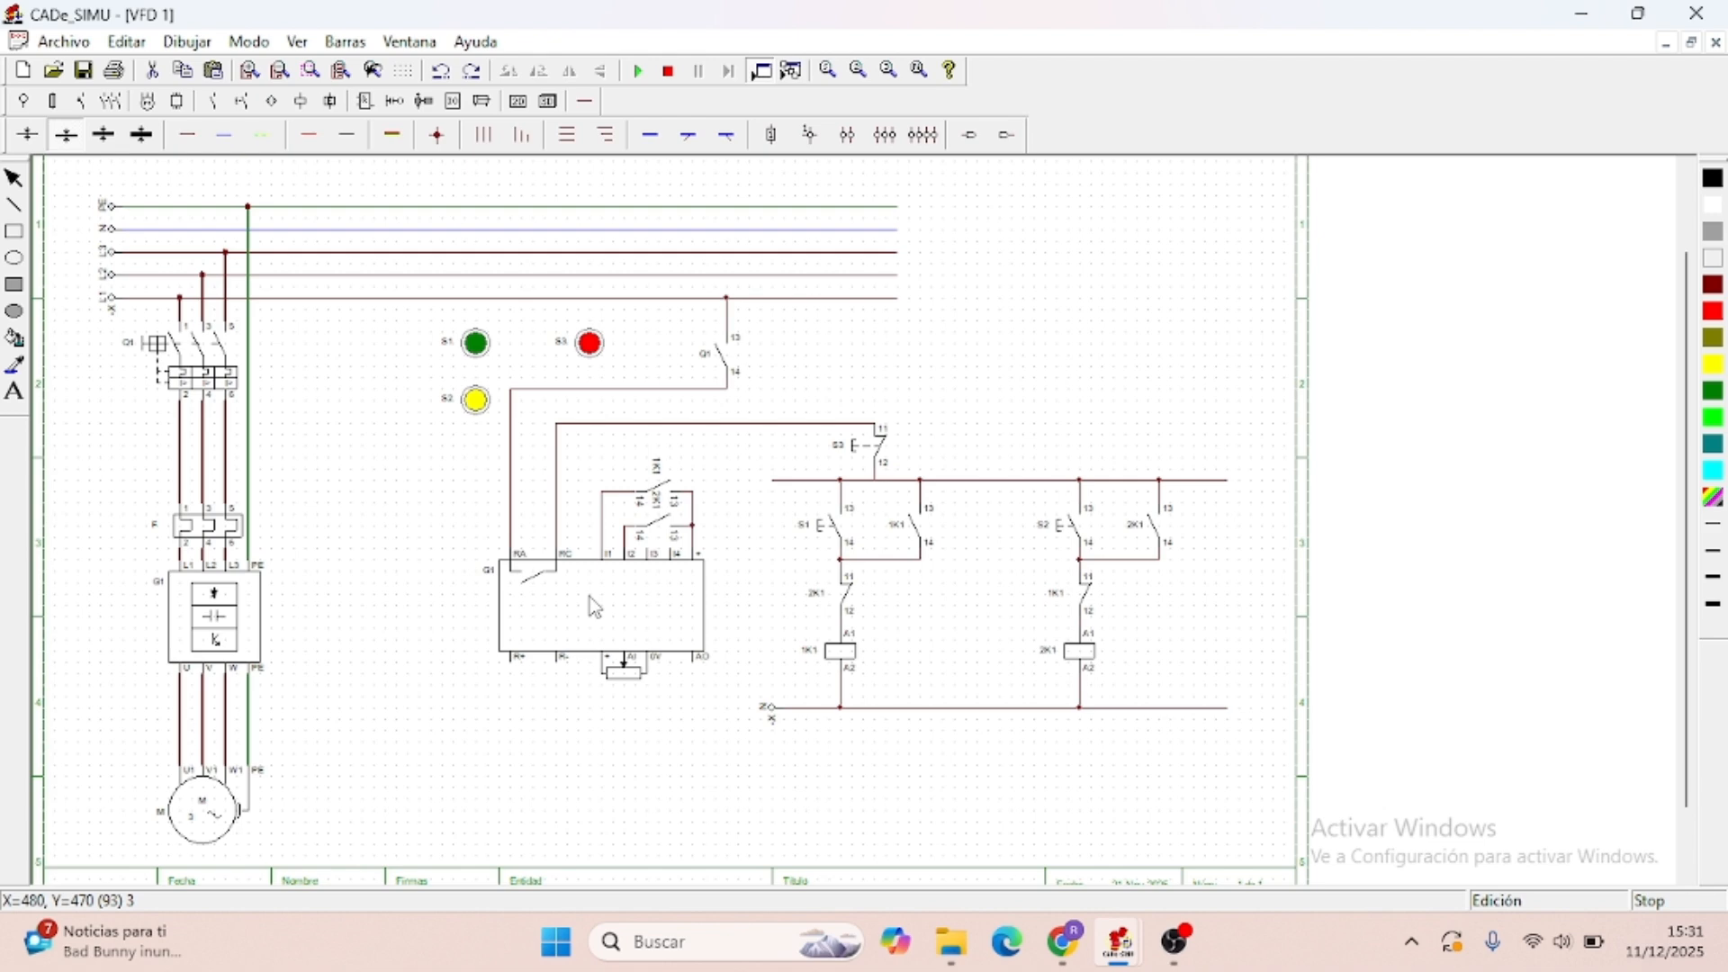
# - Review the speed drive G1's control parameters, including its frequency limits, preset speeds and ramp times, and leave them as they are
pyautogui.doubleClick(590, 596)
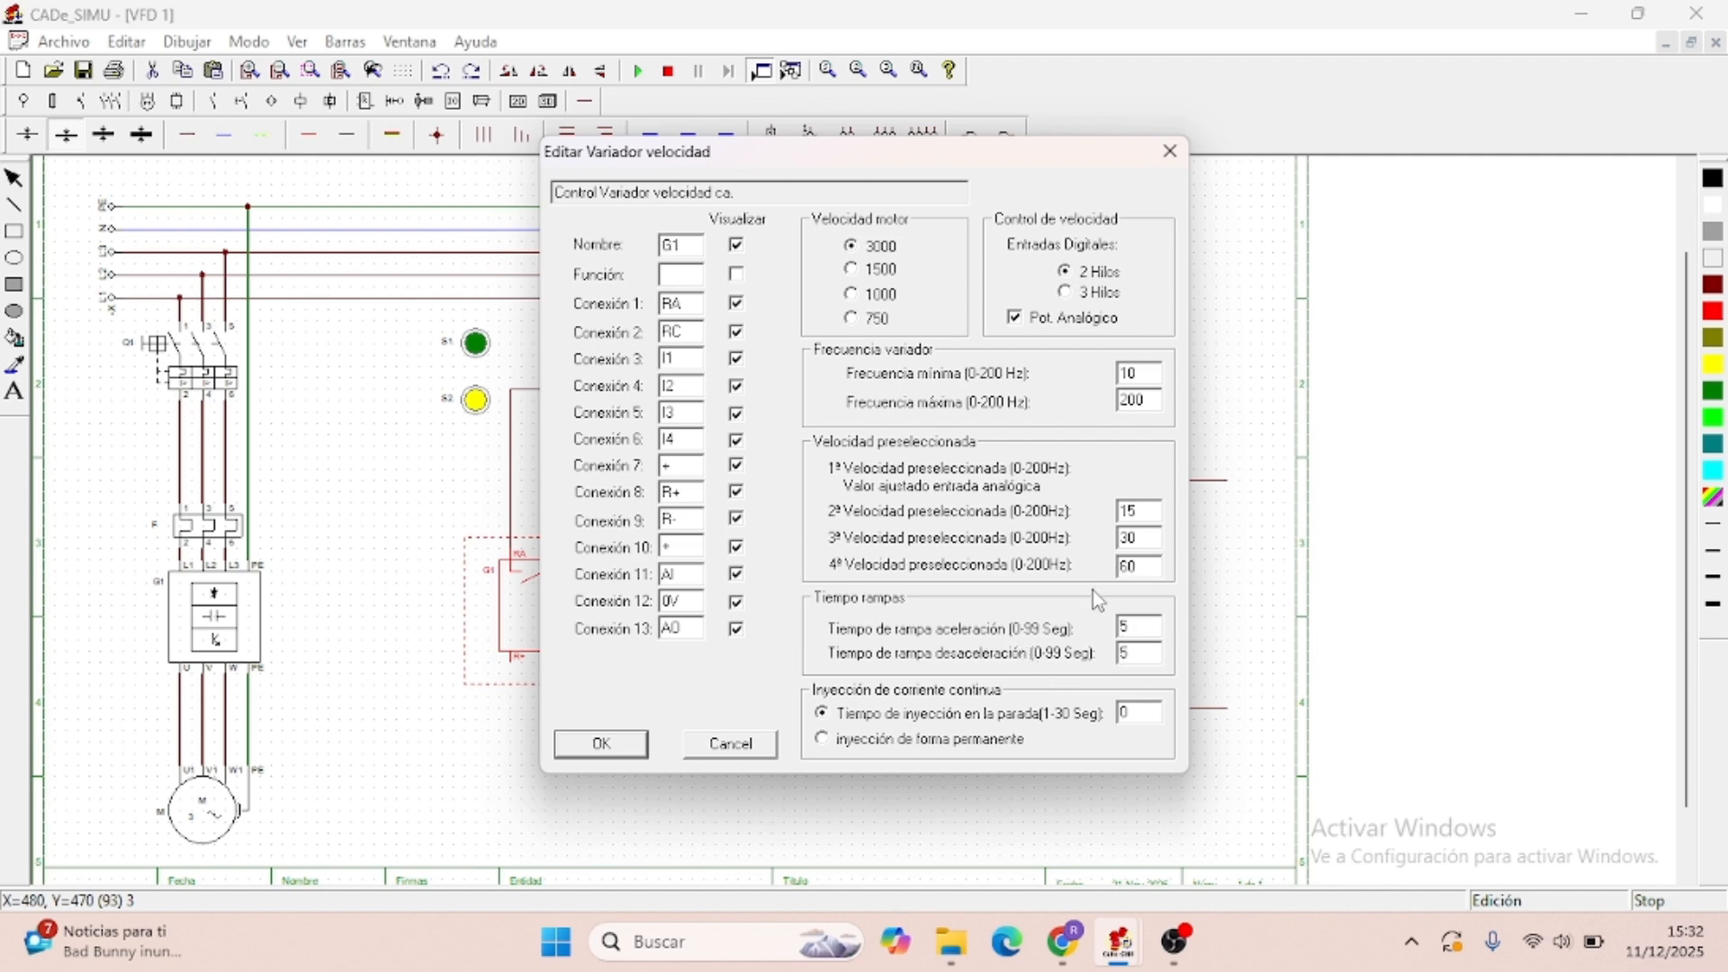
pyautogui.click(1172, 153)
pyautogui.click(736, 515)
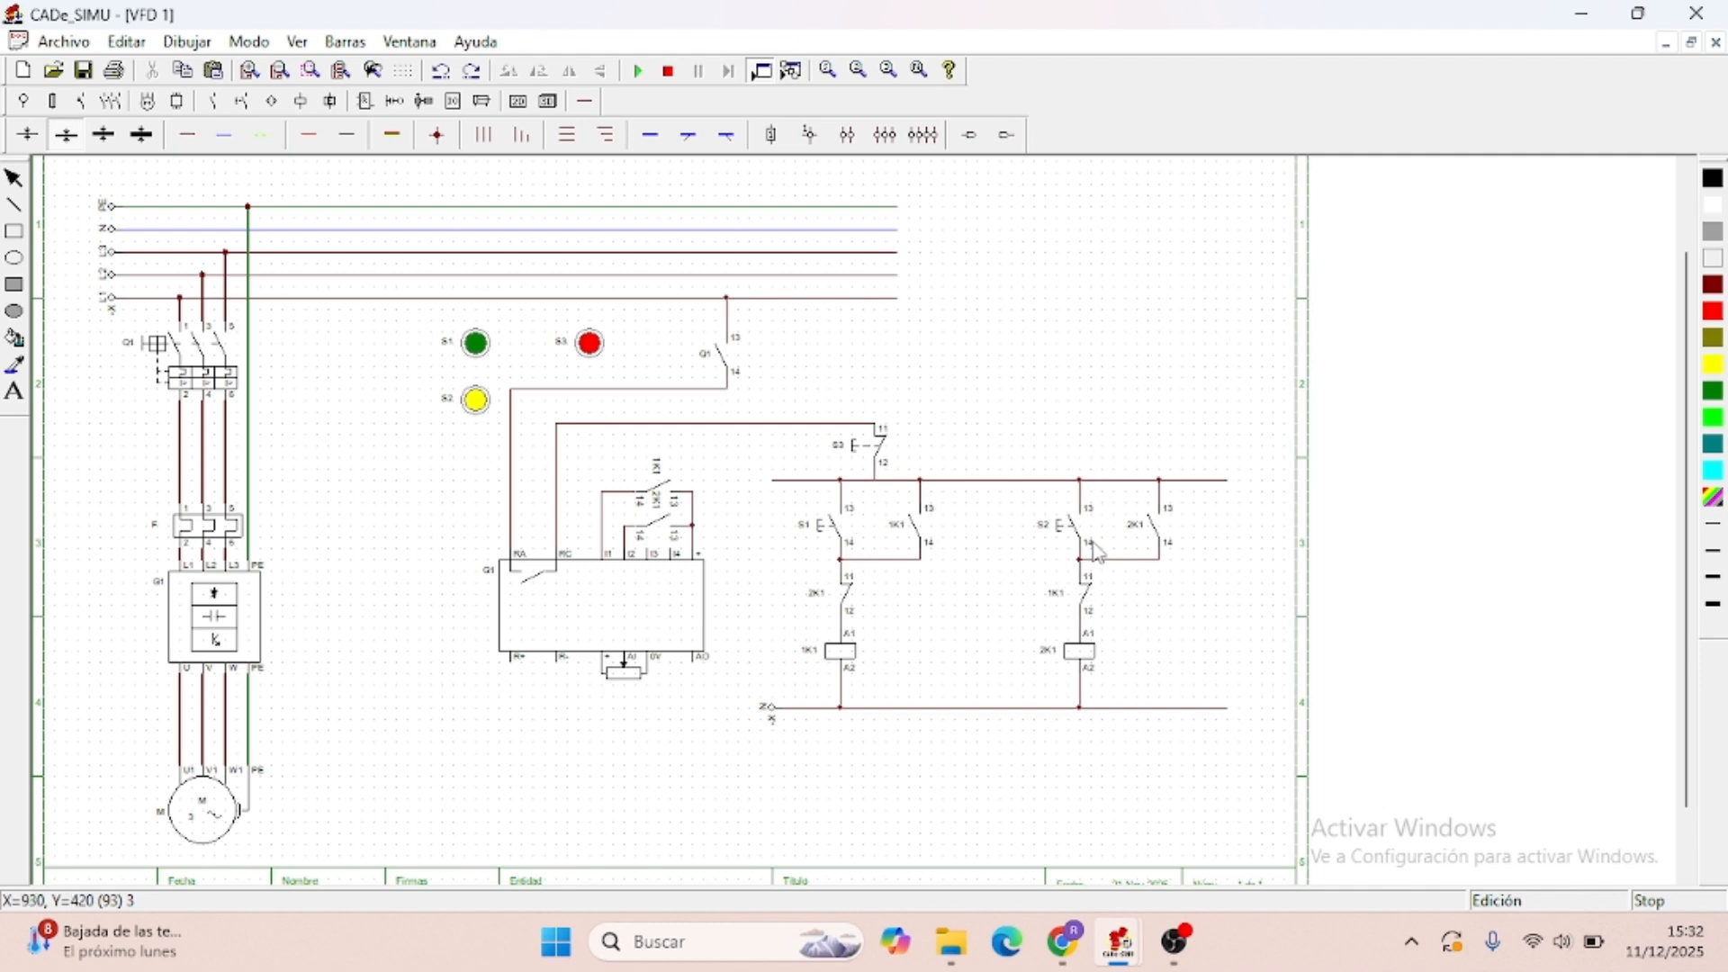
# - Simulate the VFD 1 circuit with breaker Q1 closed and start the motor forward with the green S1 pushbutton
pyautogui.click(641, 75)
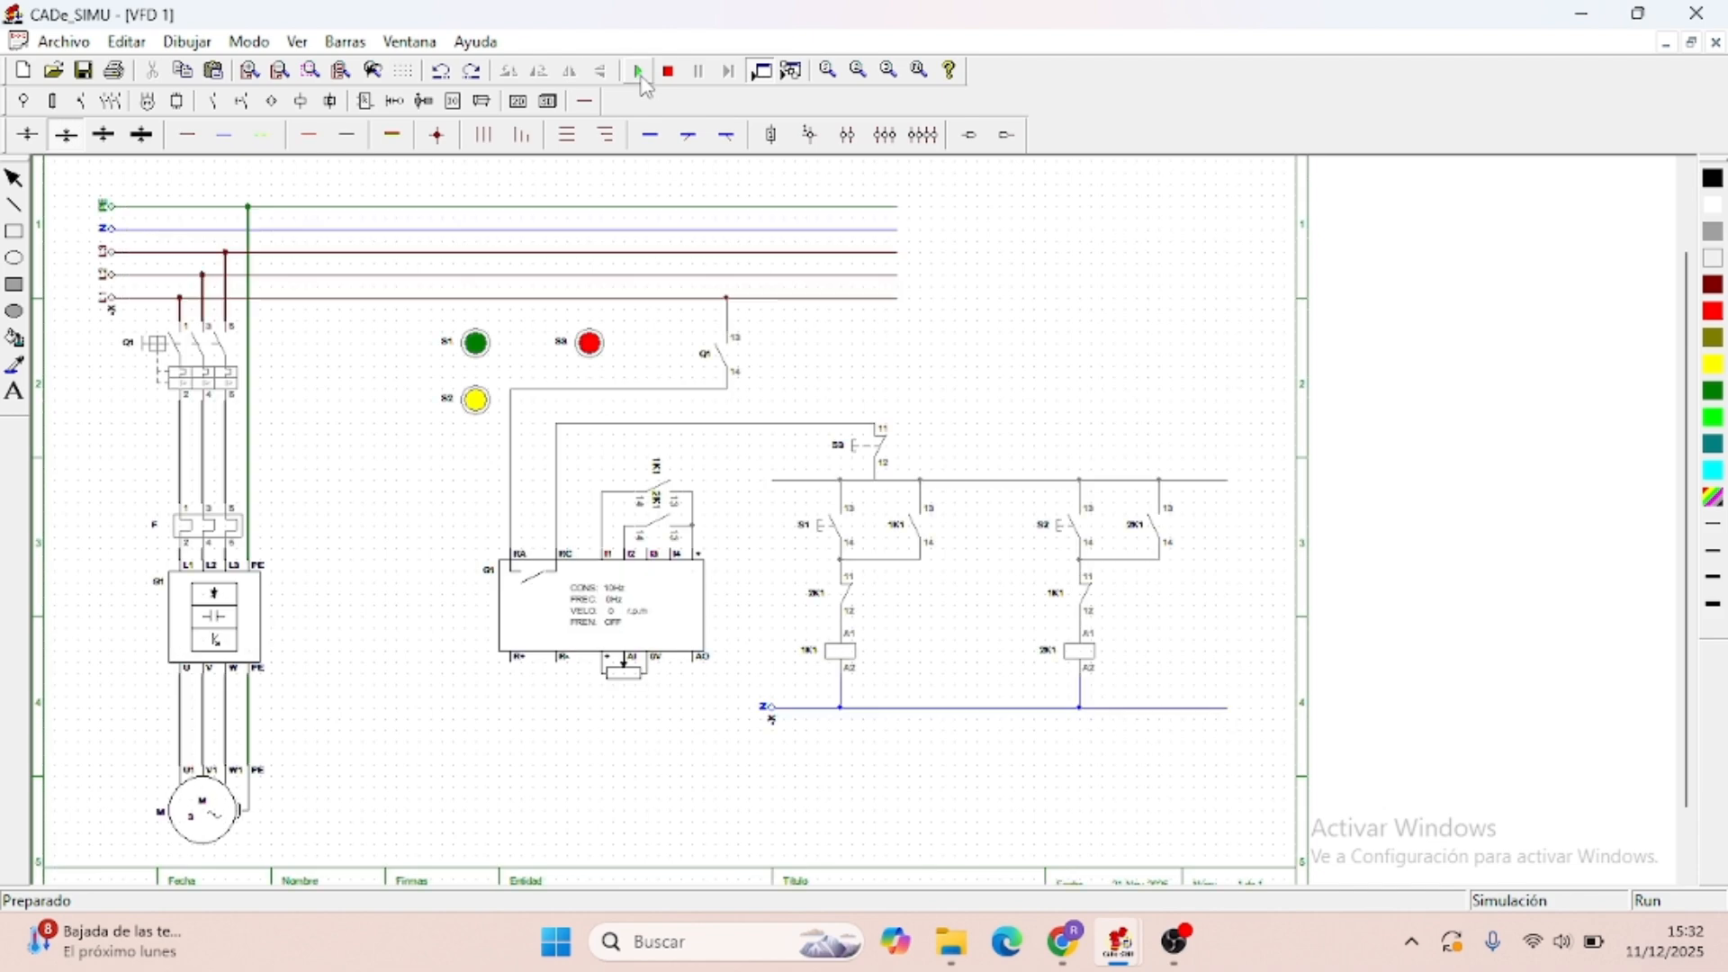
pyautogui.click(213, 369)
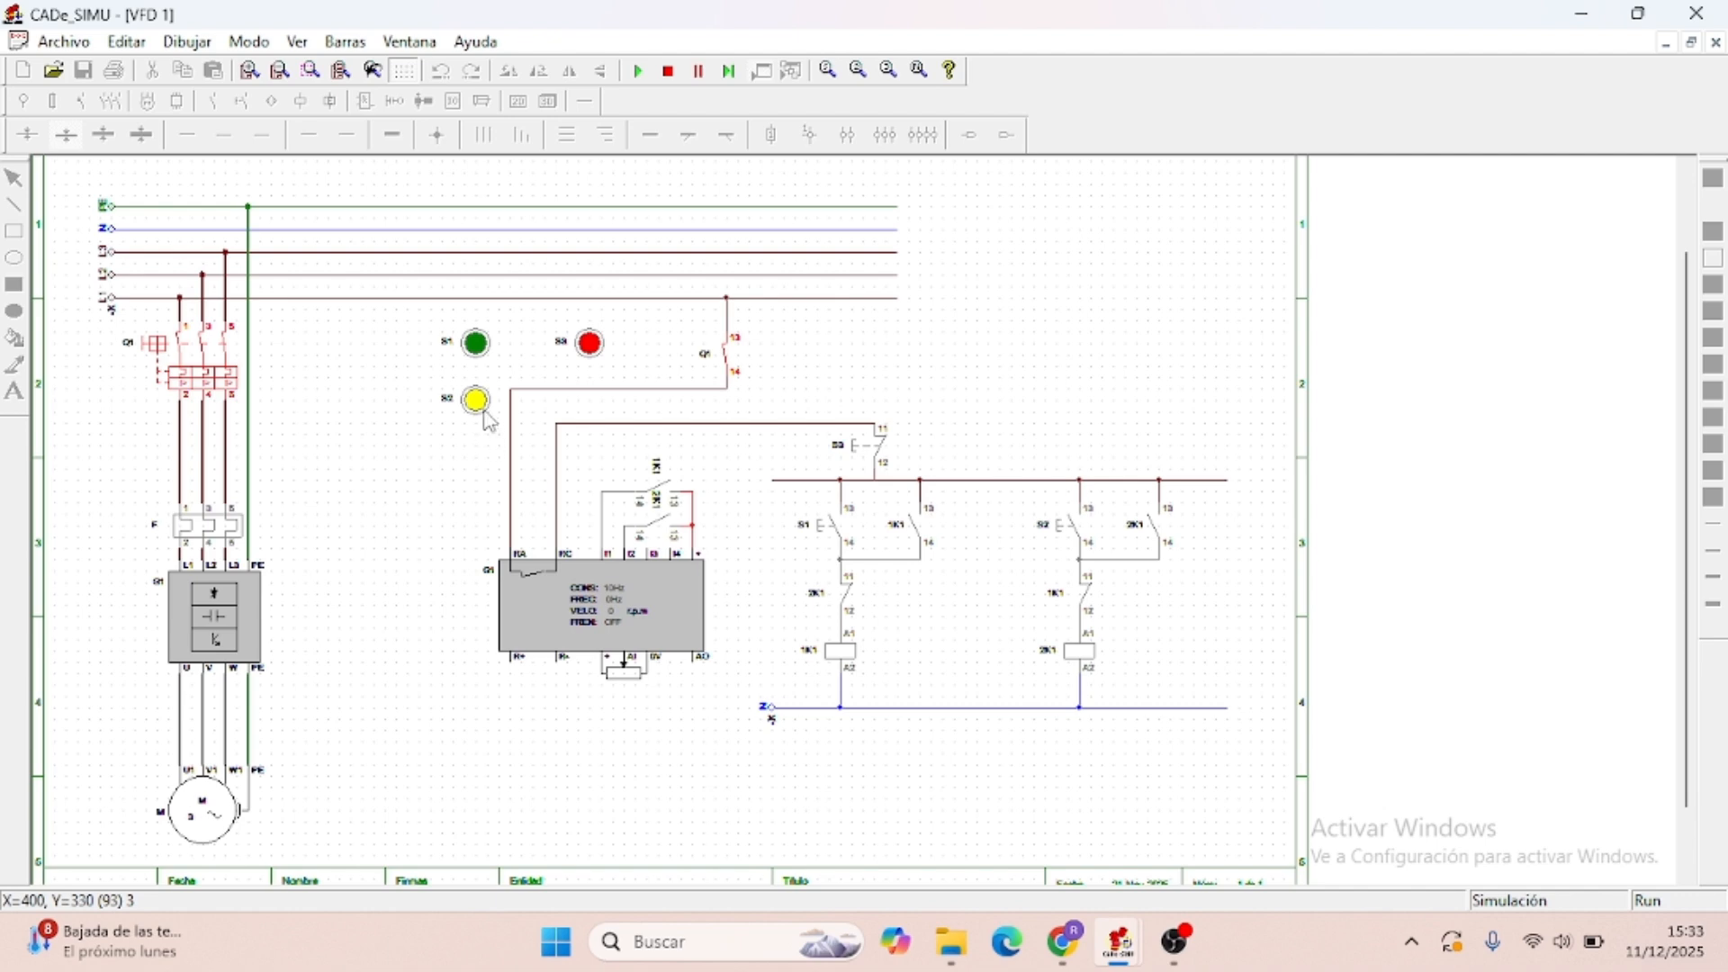
pyautogui.click(475, 351)
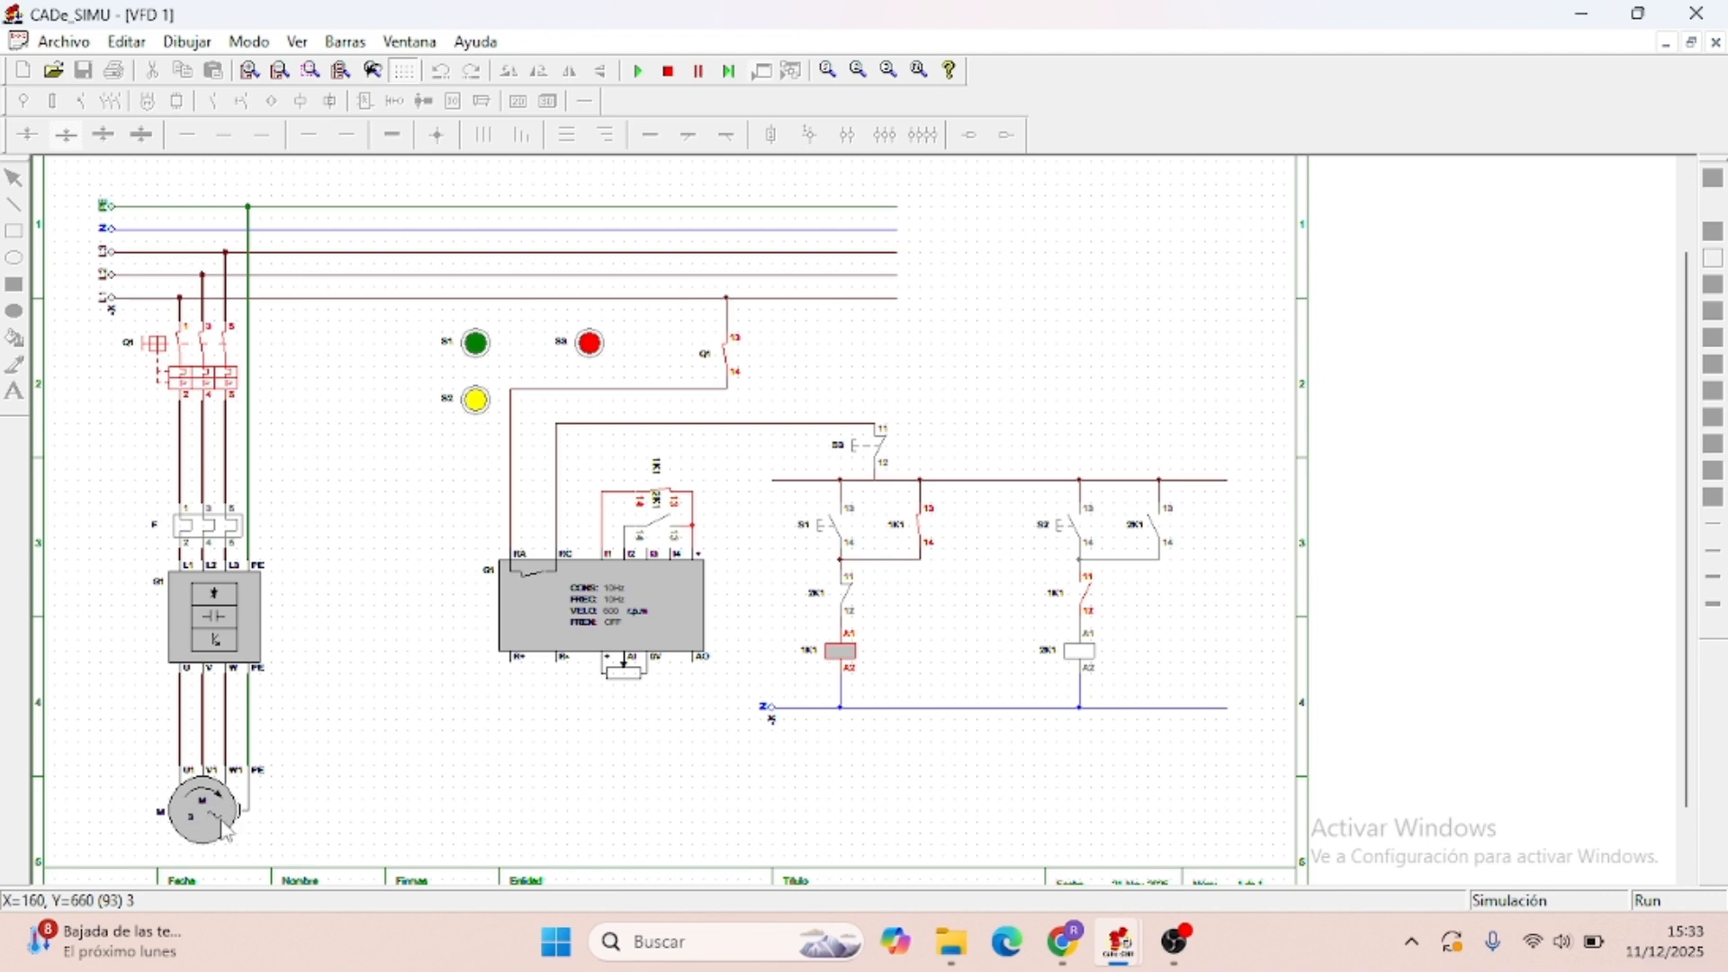
# - Vary the running G1 drive's frequency setpoint up and down, leaving it at 60 Hz
pyautogui.click(632, 589)
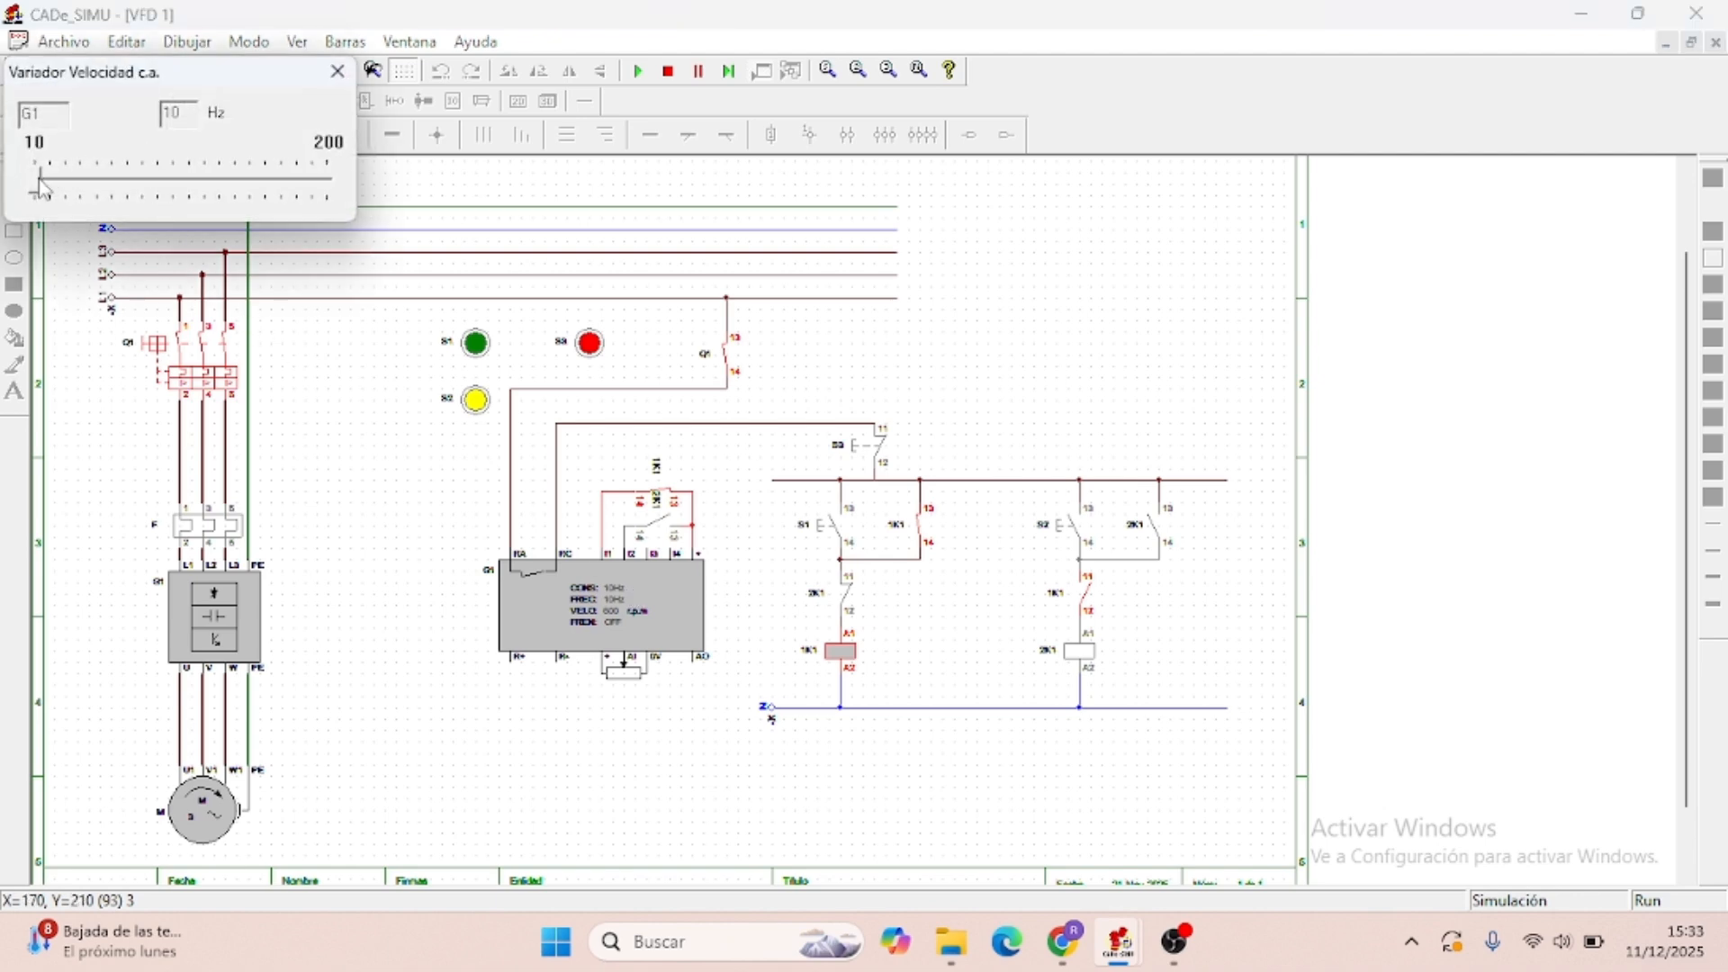
pyautogui.moveTo(40, 187); pyautogui.dragTo(114, 199)
pyautogui.moveTo(115, 189); pyautogui.dragTo(139, 195)
pyautogui.moveTo(137, 178); pyautogui.dragTo(36, 180)
pyautogui.moveTo(38, 188); pyautogui.dragTo(109, 193)
pyautogui.click(338, 73)
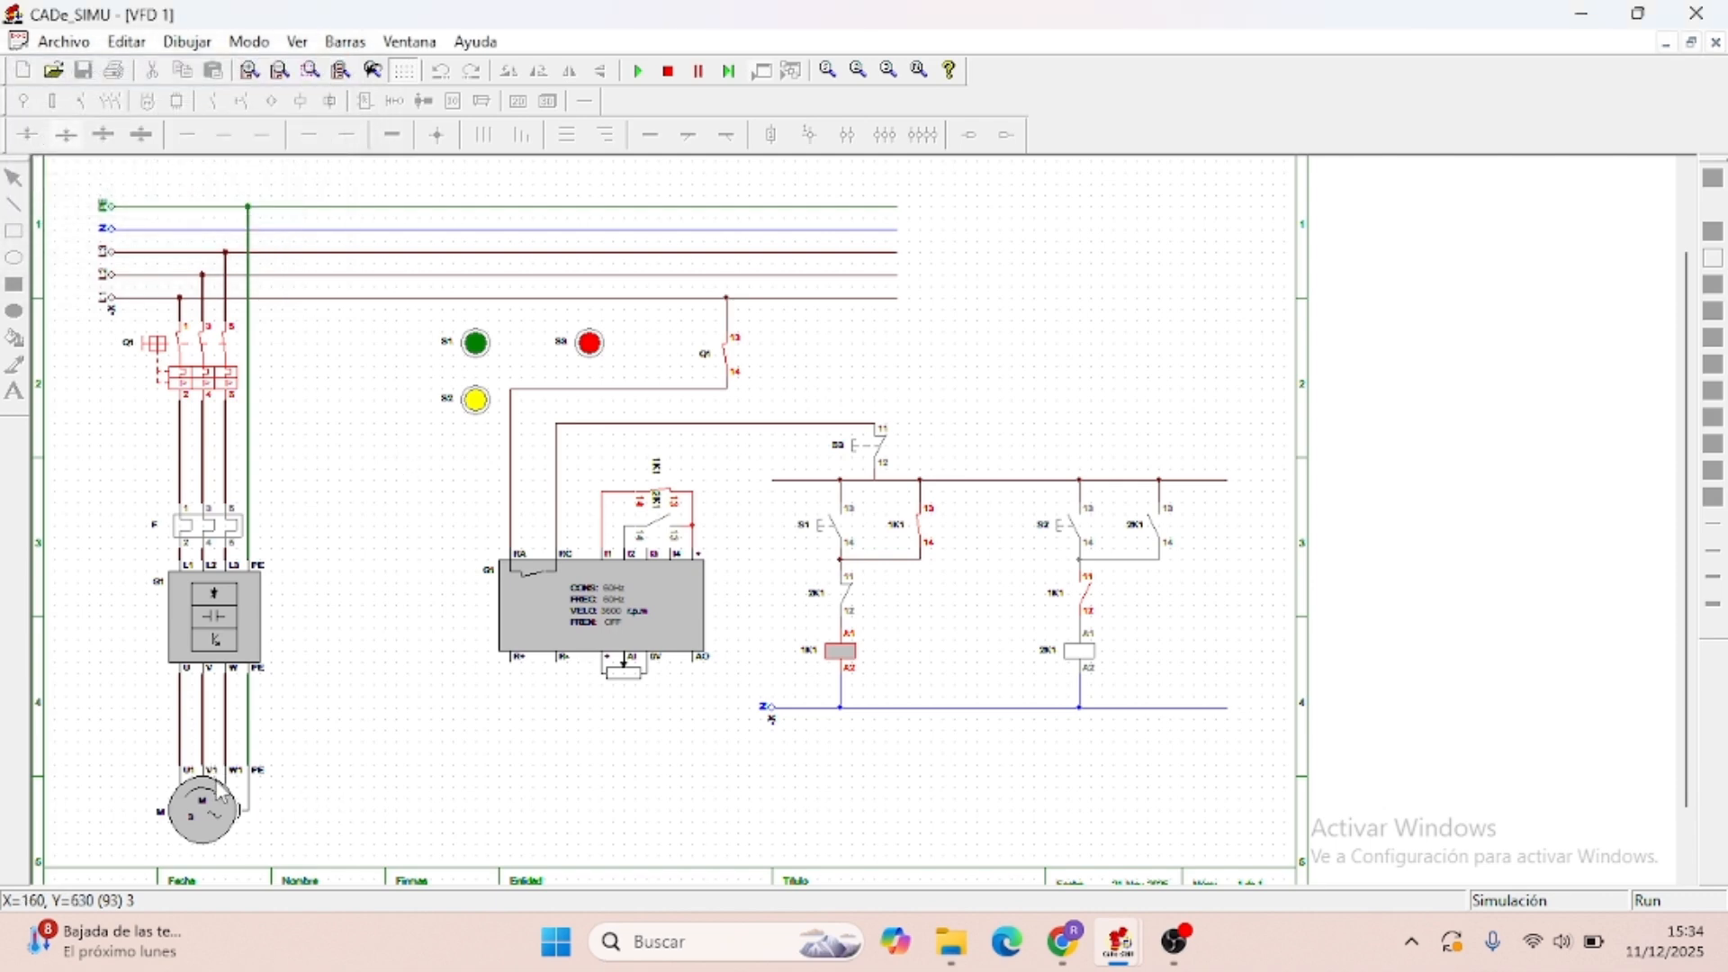
# - Test reversing the motor with S2 before and after stopping it with S3, and end the simulation
pyautogui.click(487, 408)
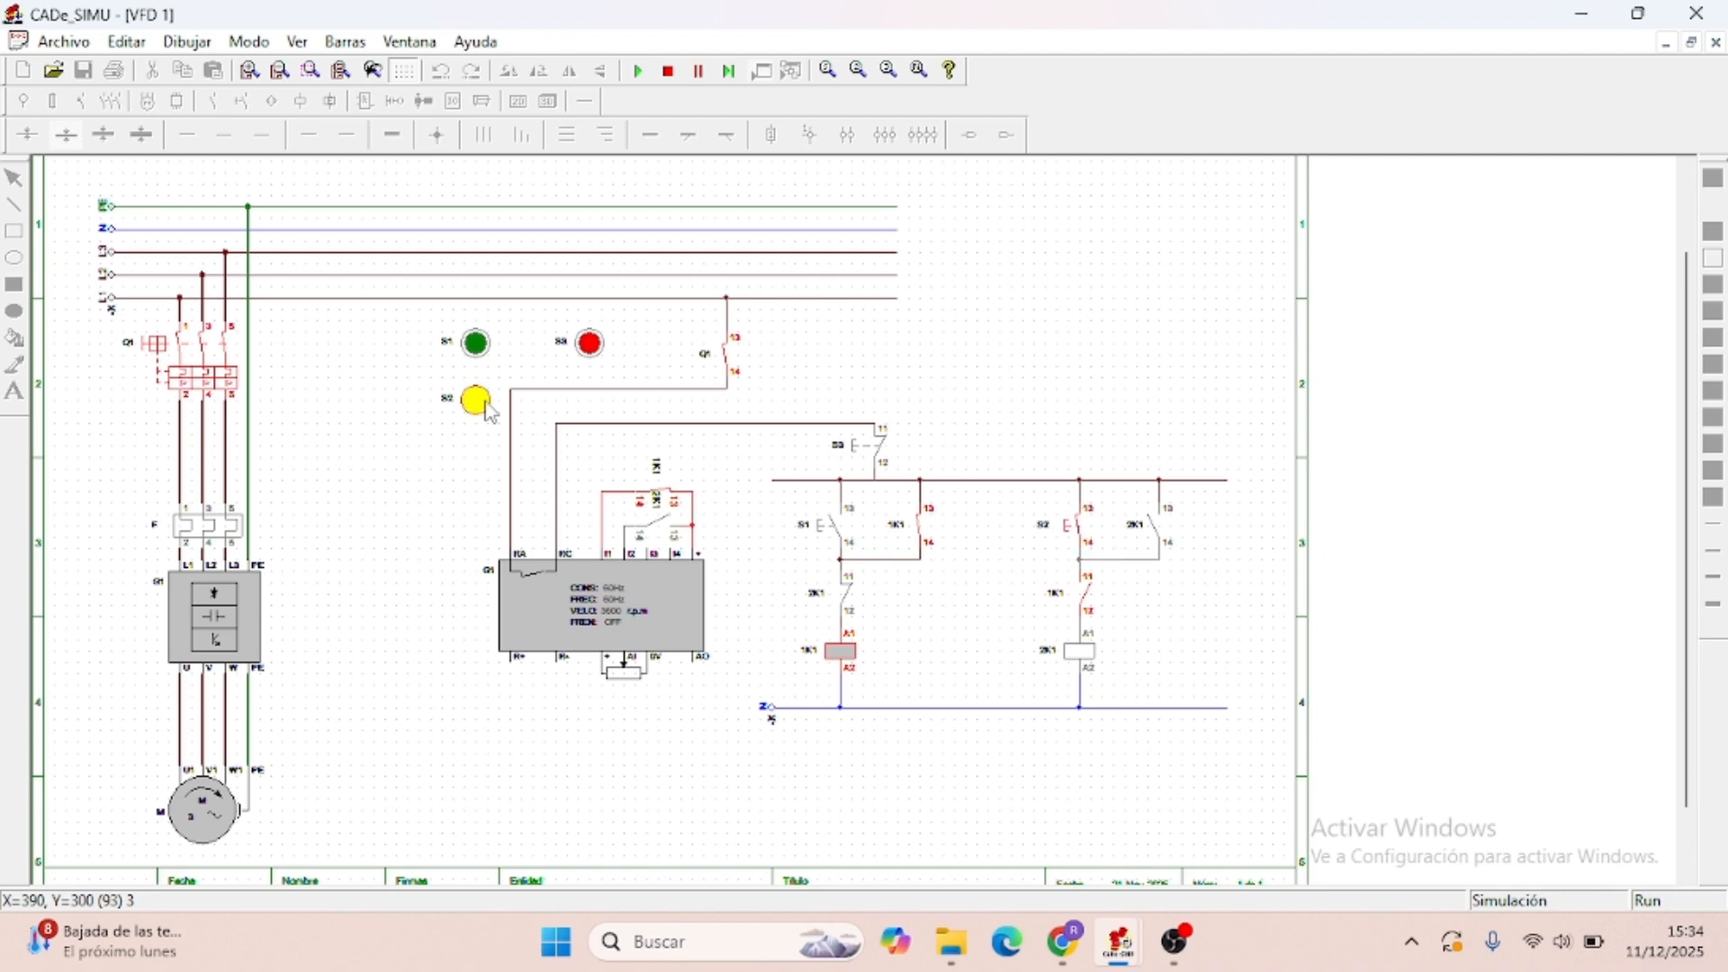
pyautogui.click(587, 358)
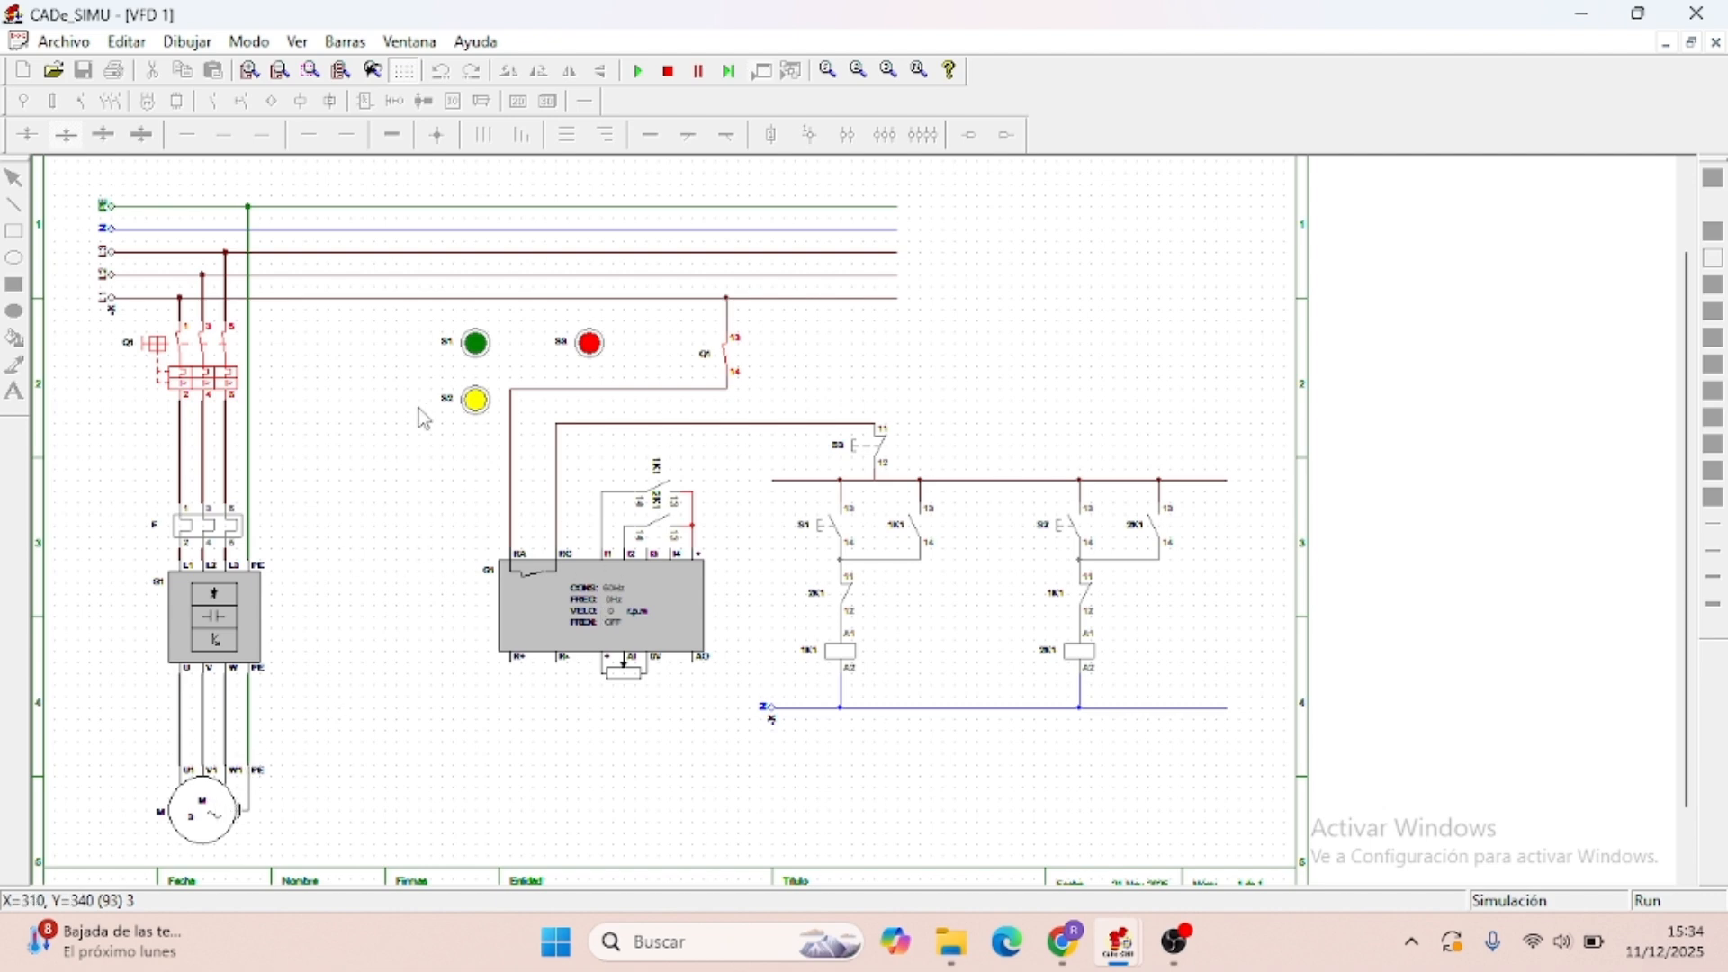
pyautogui.click(471, 413)
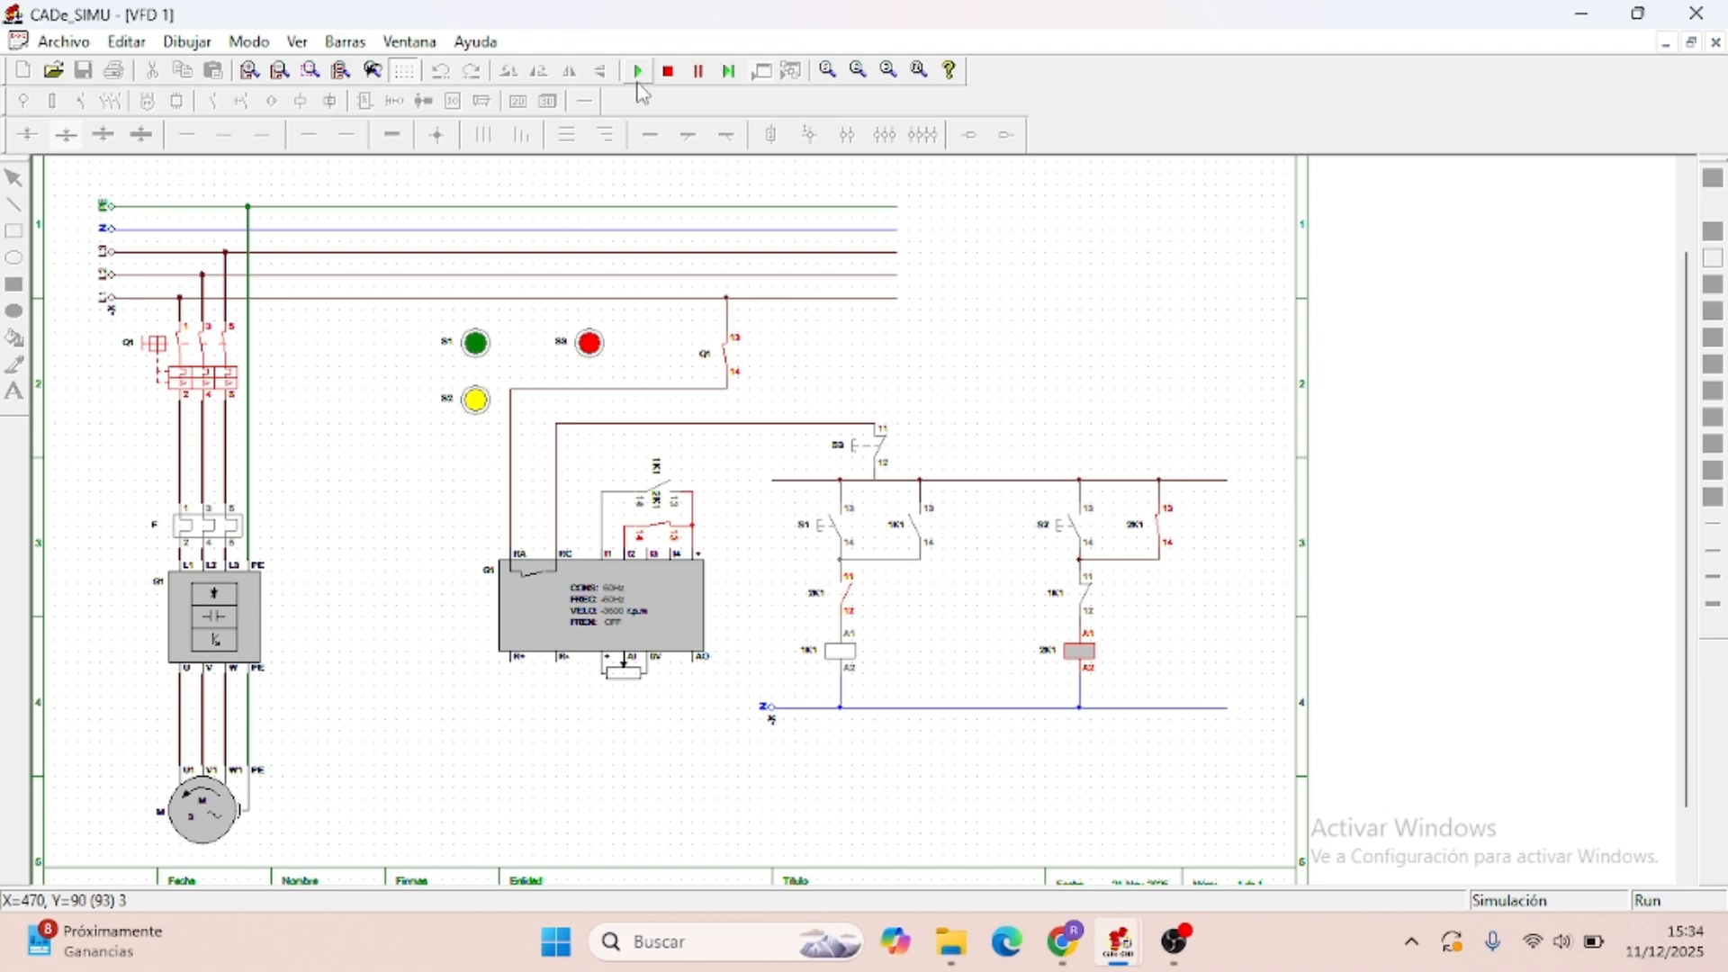
pyautogui.click(668, 71)
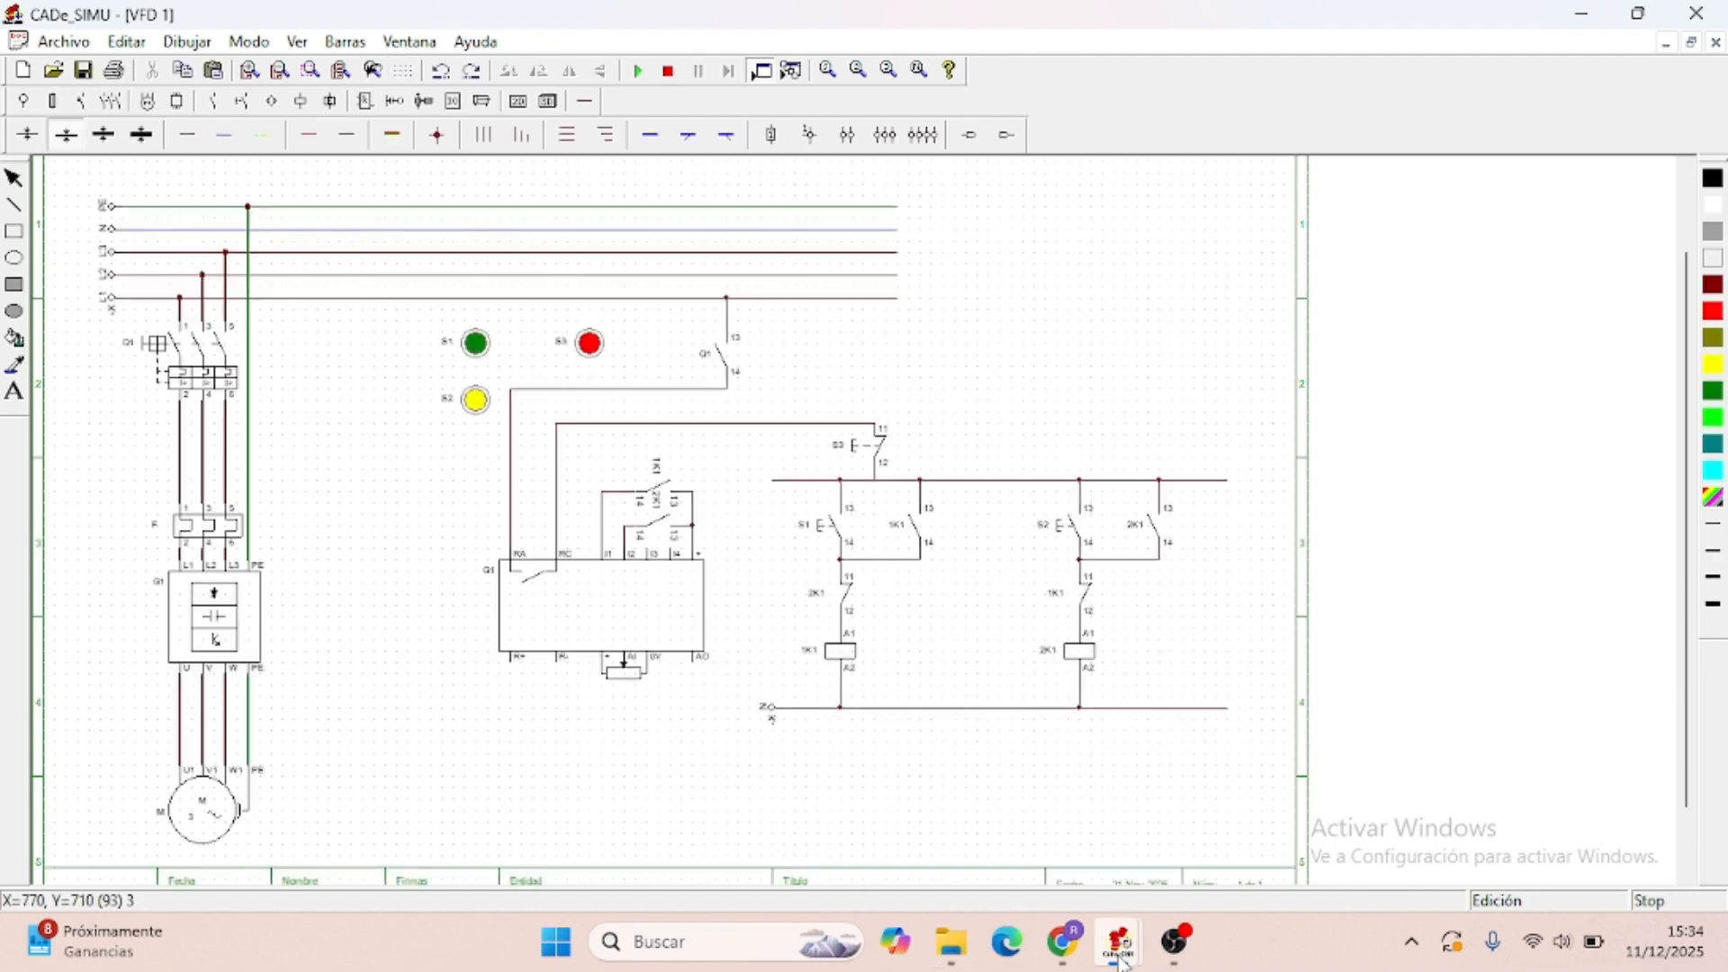
# - Switch to the VFD2 drawing and stop its running simulation
pyautogui.moveTo(1121, 942)
pyautogui.click(1212, 830)
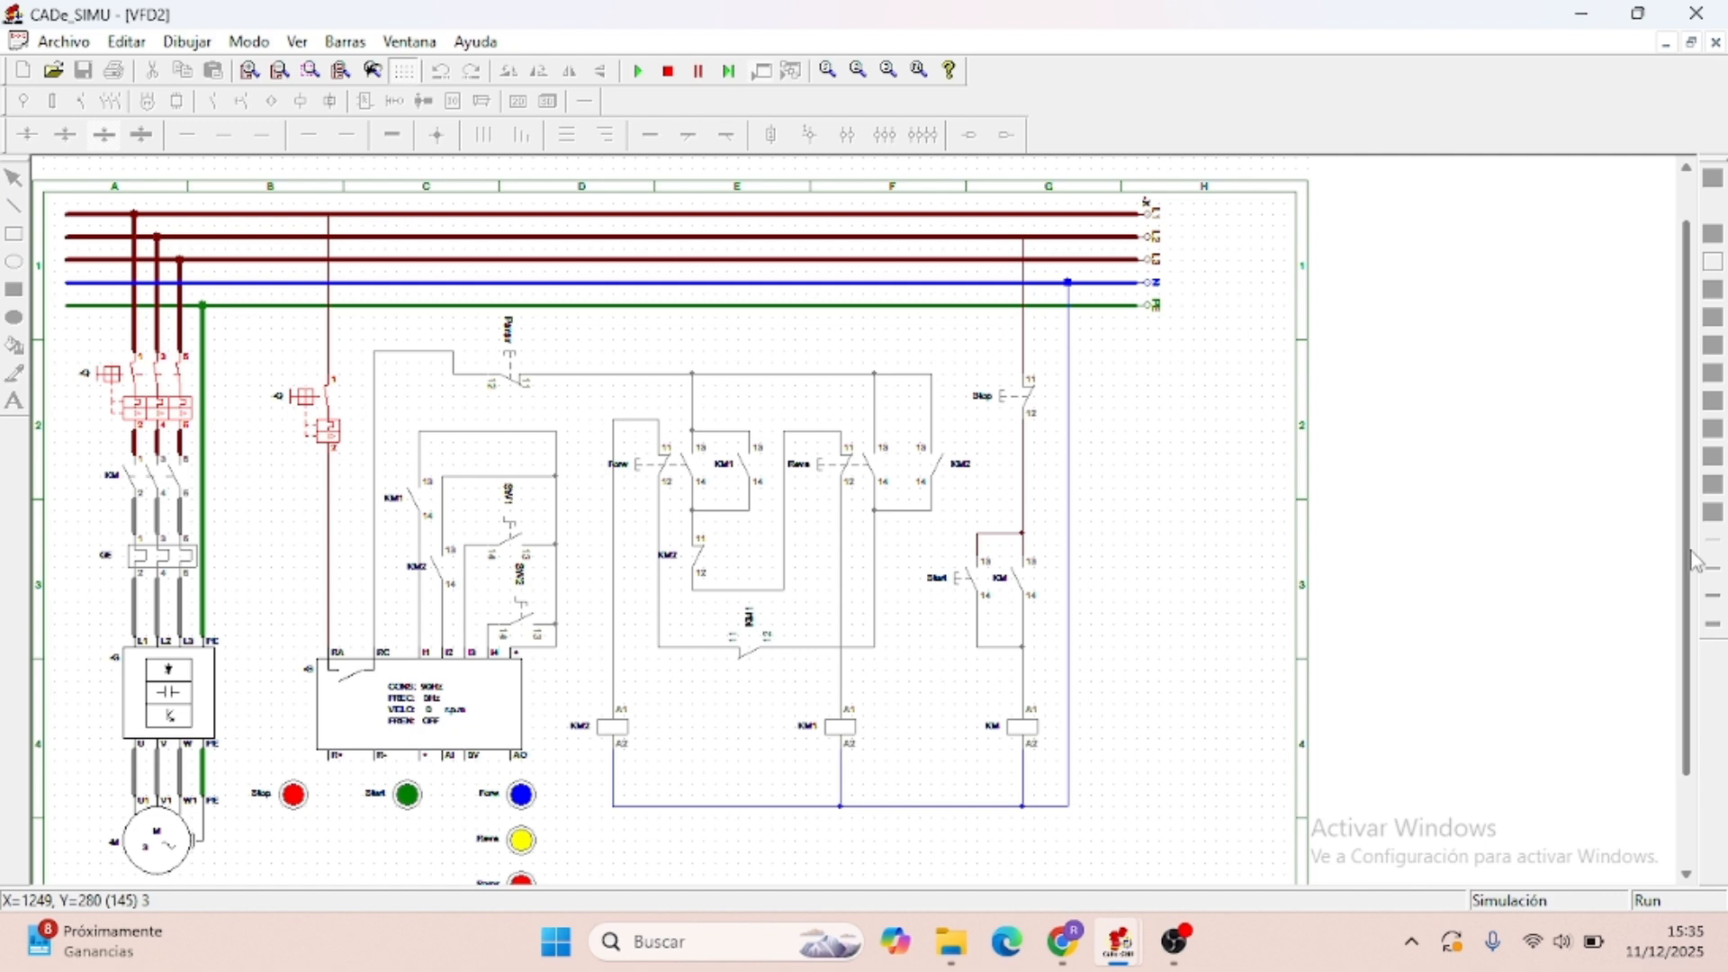
pyautogui.scroll(-1, 1696, 567)
pyautogui.scroll(-2, 1696, 568)
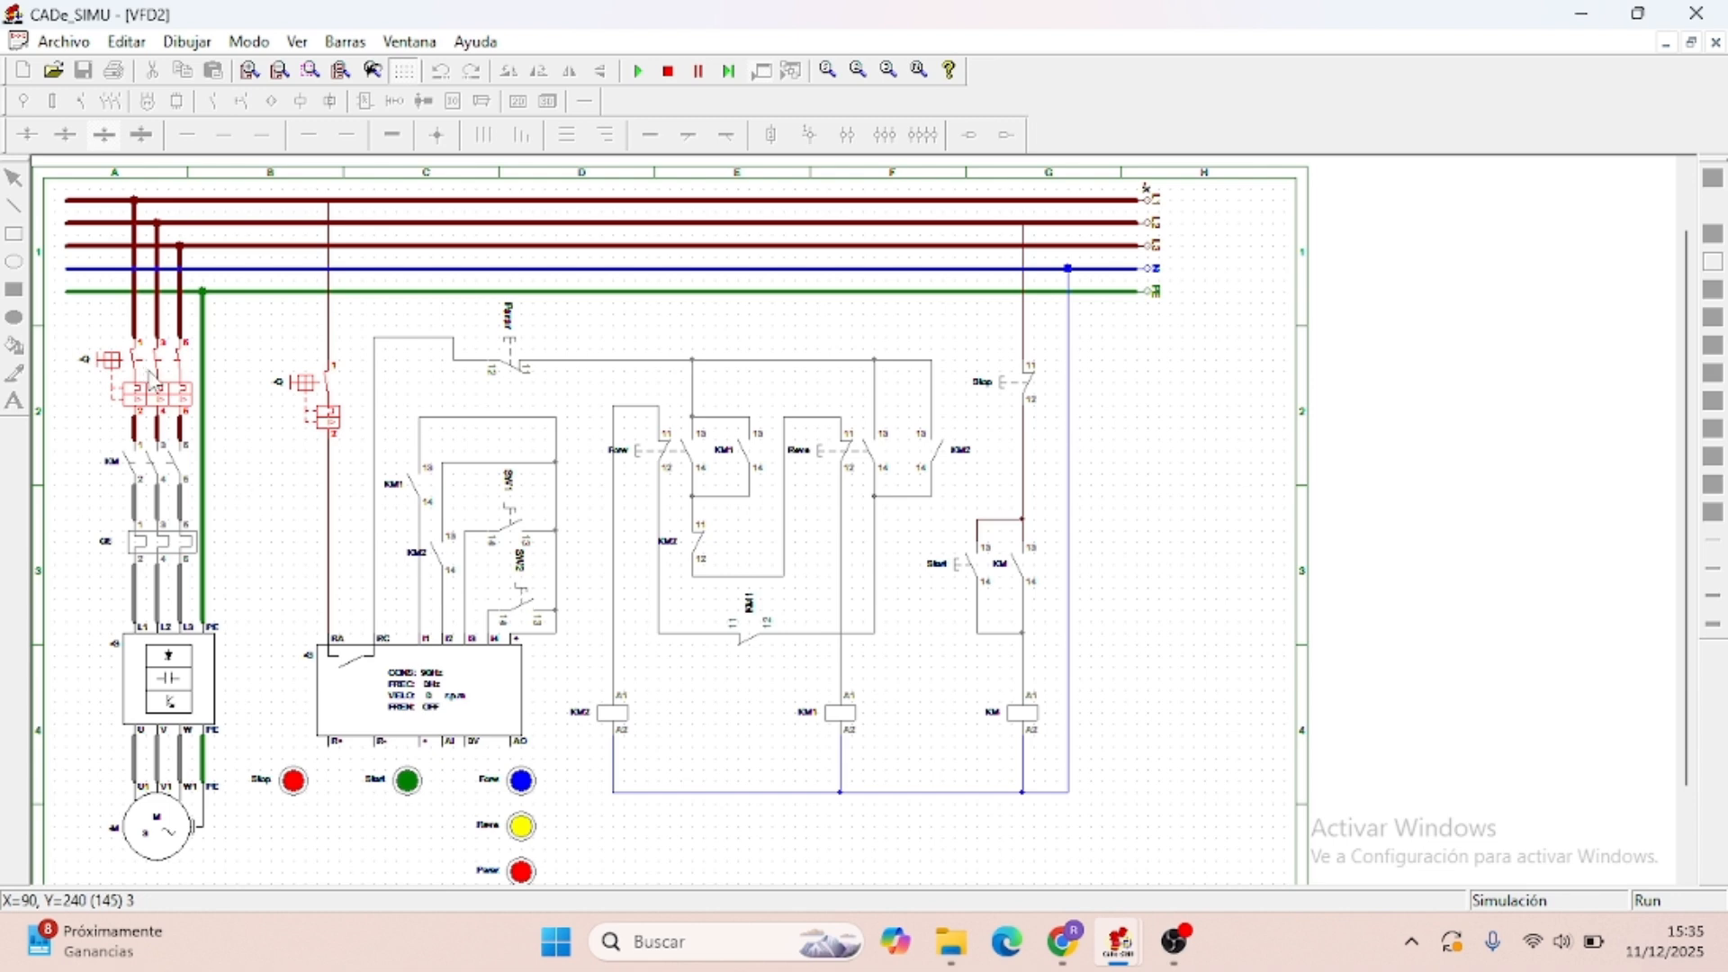
pyautogui.click(668, 71)
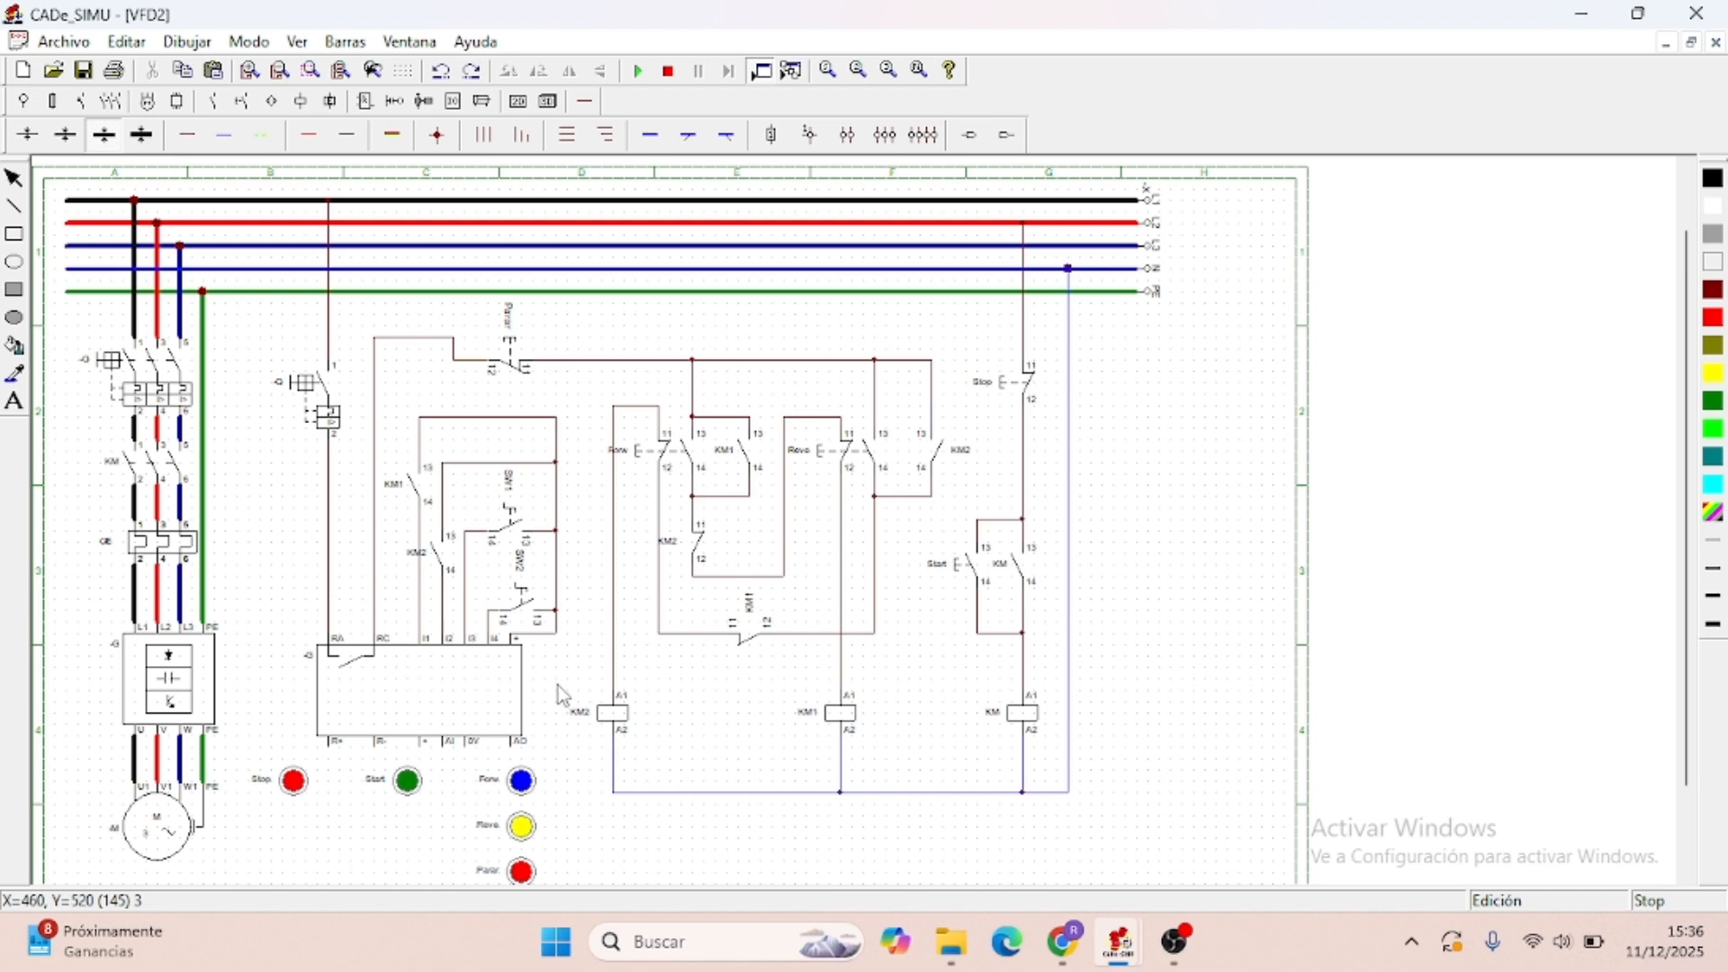
# - Simulate the VFD2 circuit with the main breaker closed, and run the motor forward using Start and the blue forward pushbutton
pyautogui.click(640, 72)
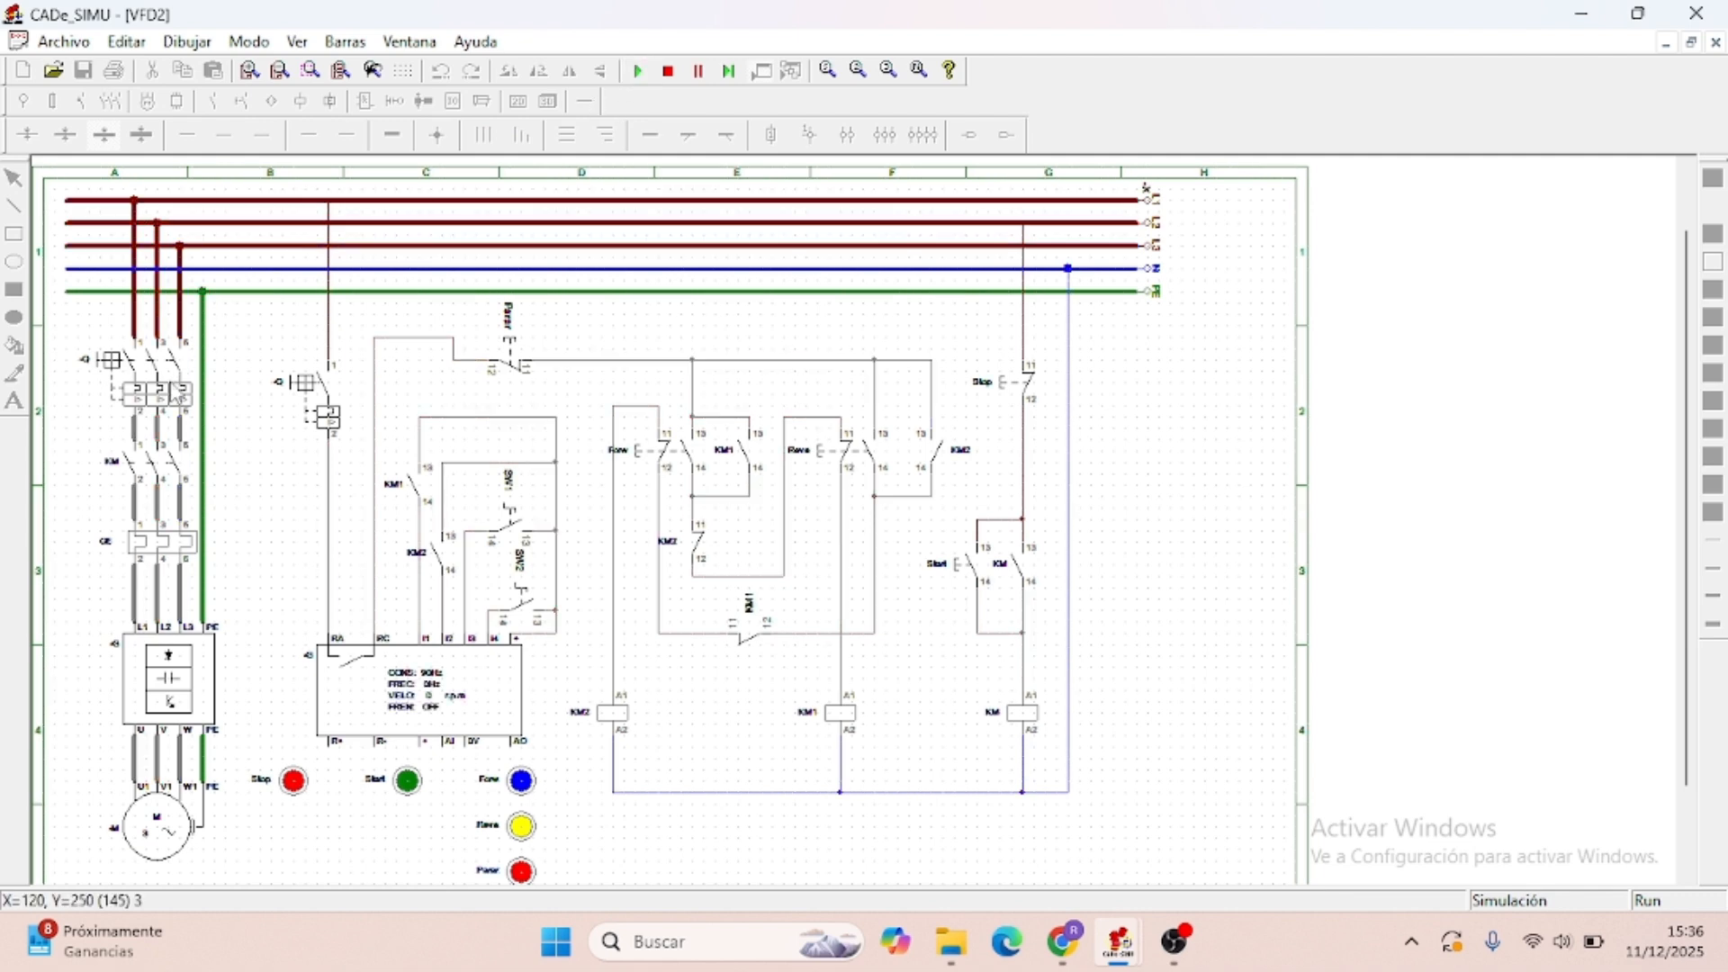
pyautogui.click(174, 391)
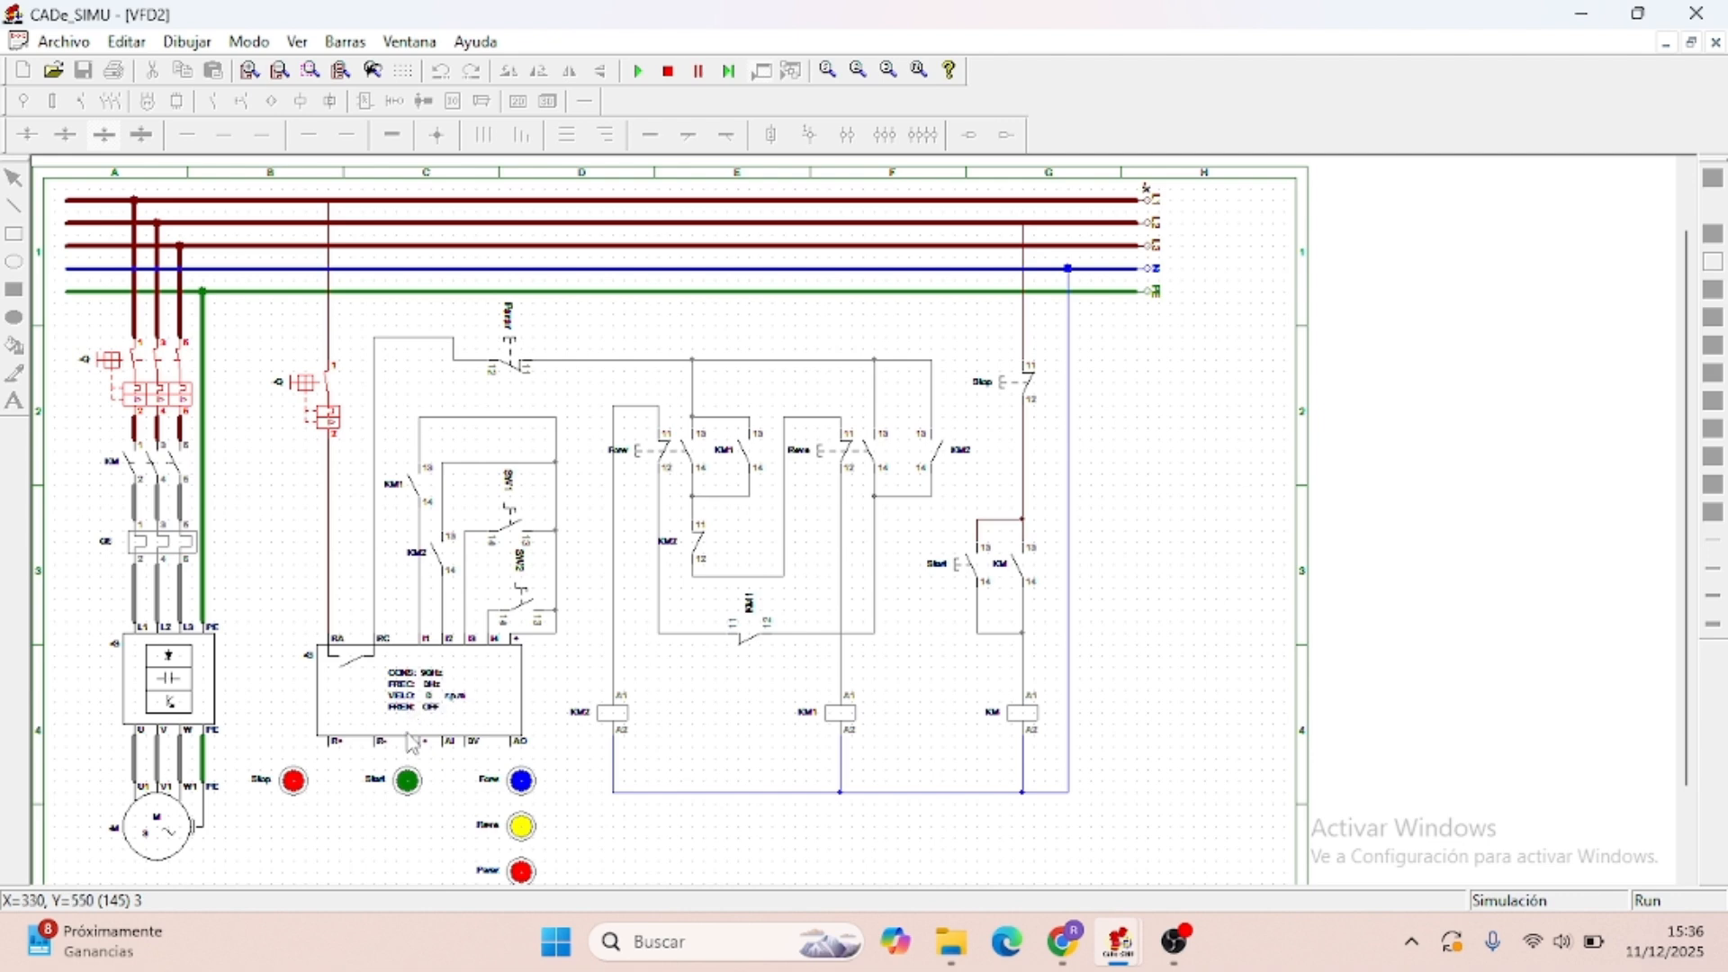
pyautogui.click(414, 786)
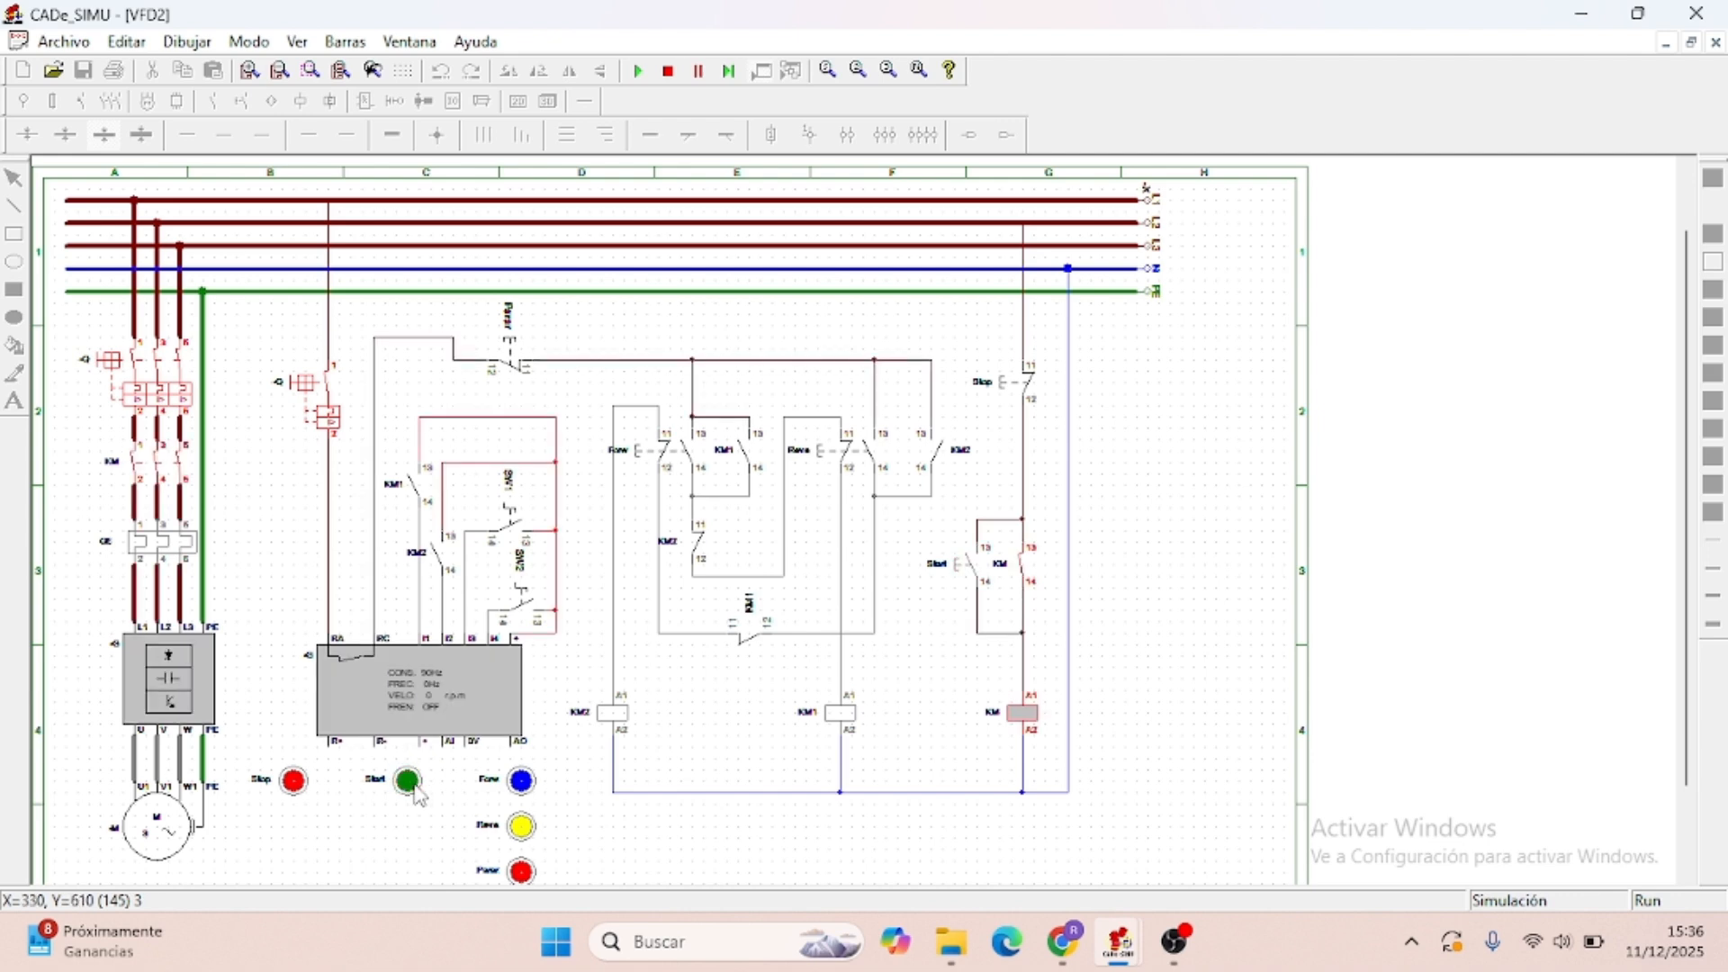
pyautogui.click(526, 786)
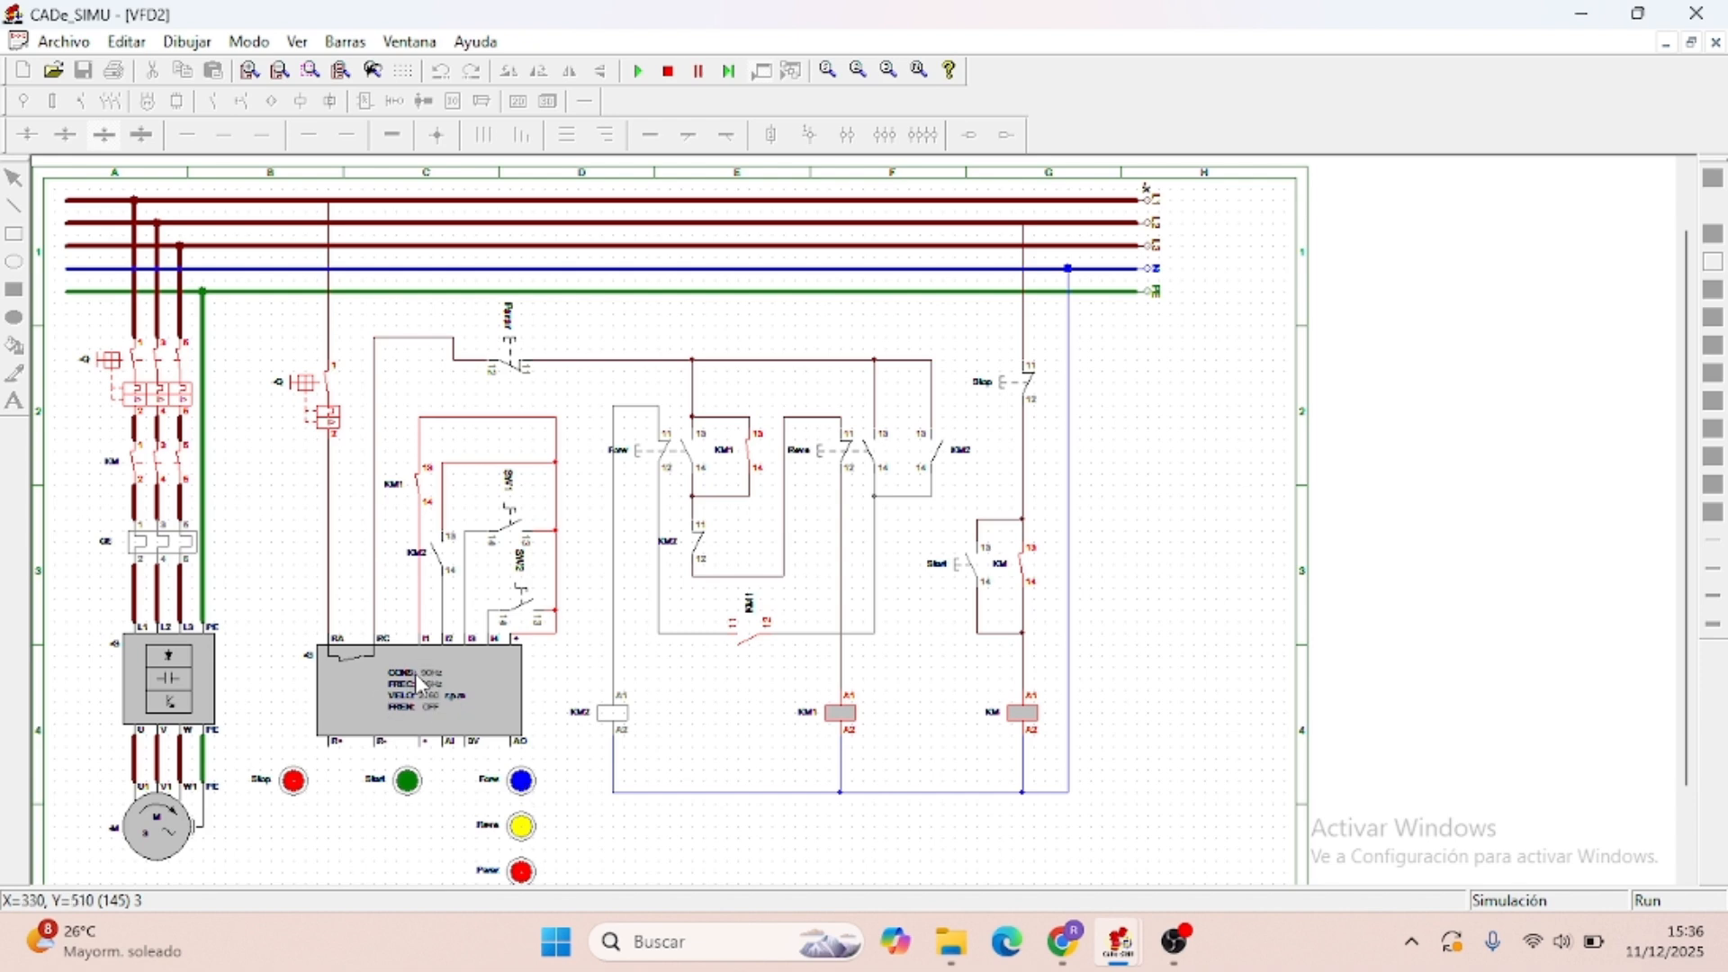
# - Set the VFD2 drive's frequency setpoint to 60 Hz while the motor runs forward
pyautogui.click(414, 705)
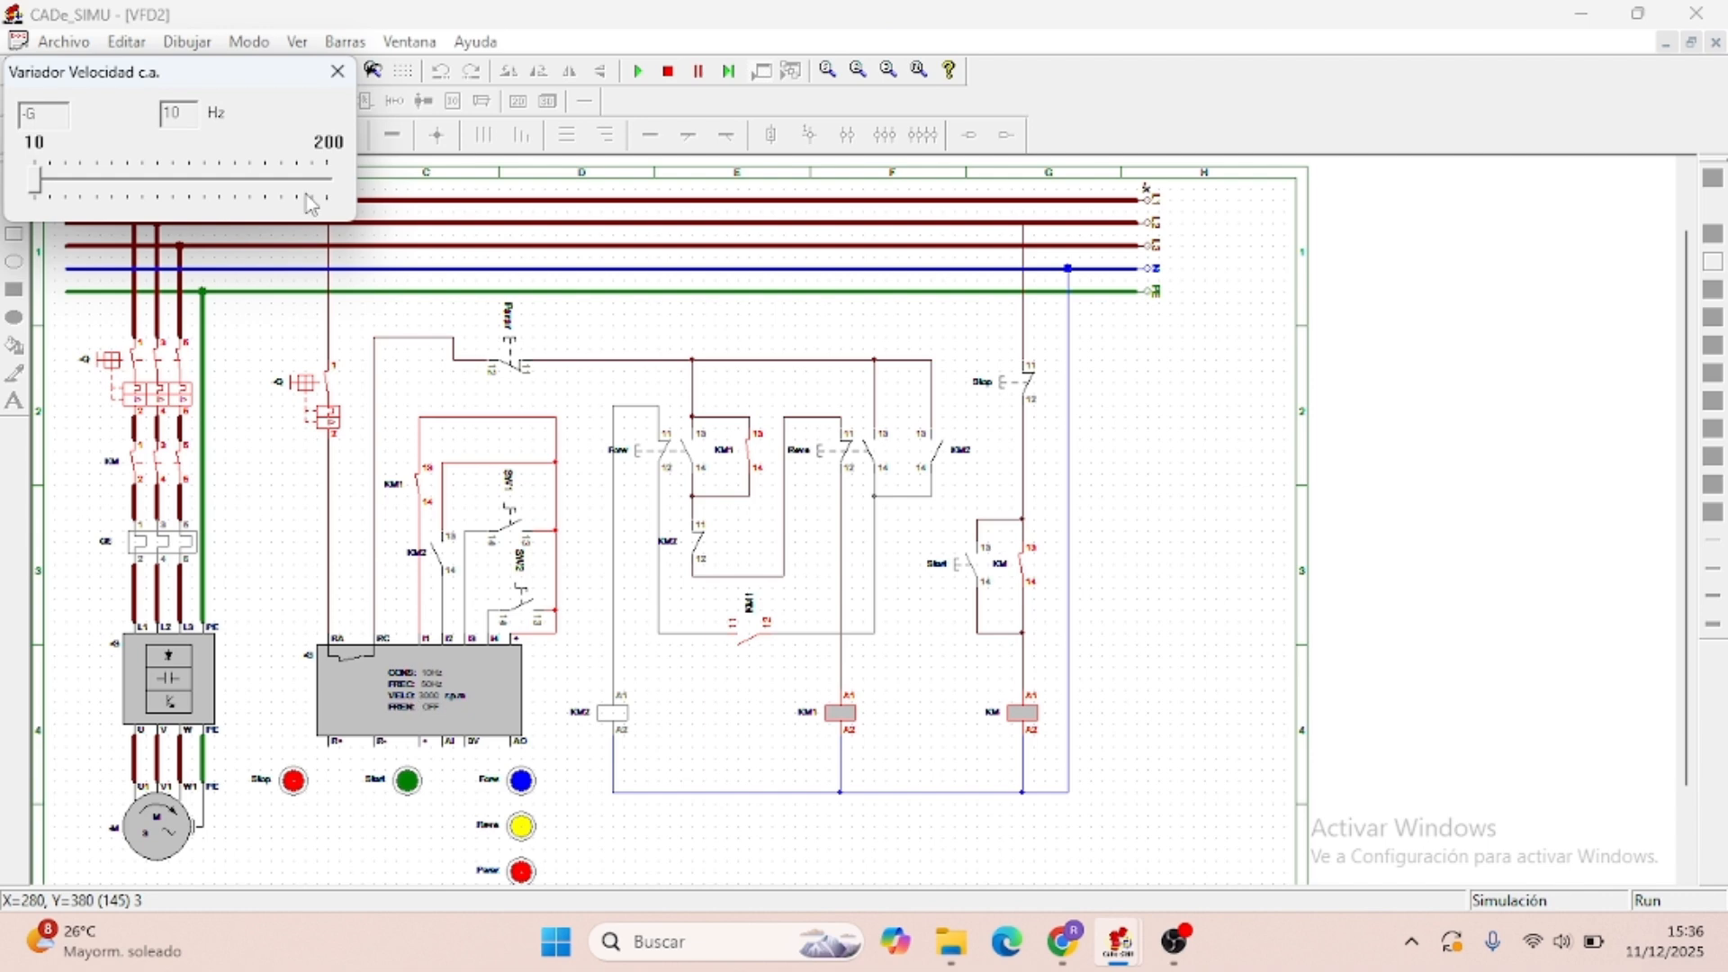
pyautogui.click(338, 72)
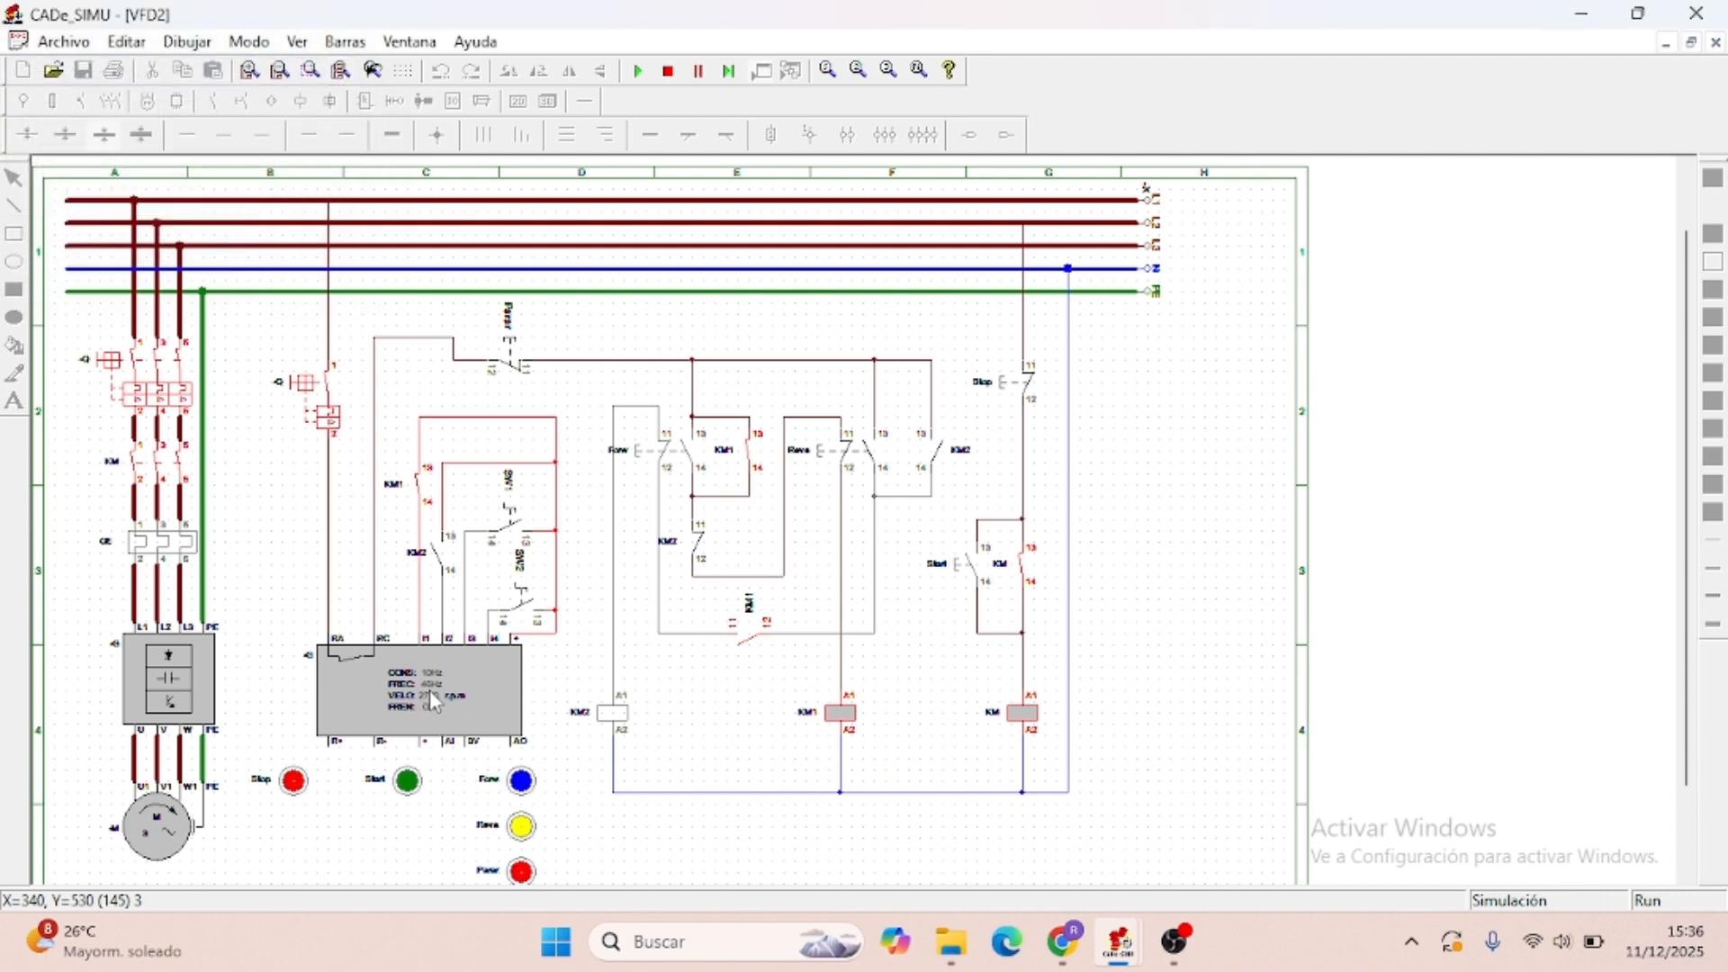
pyautogui.click(439, 711)
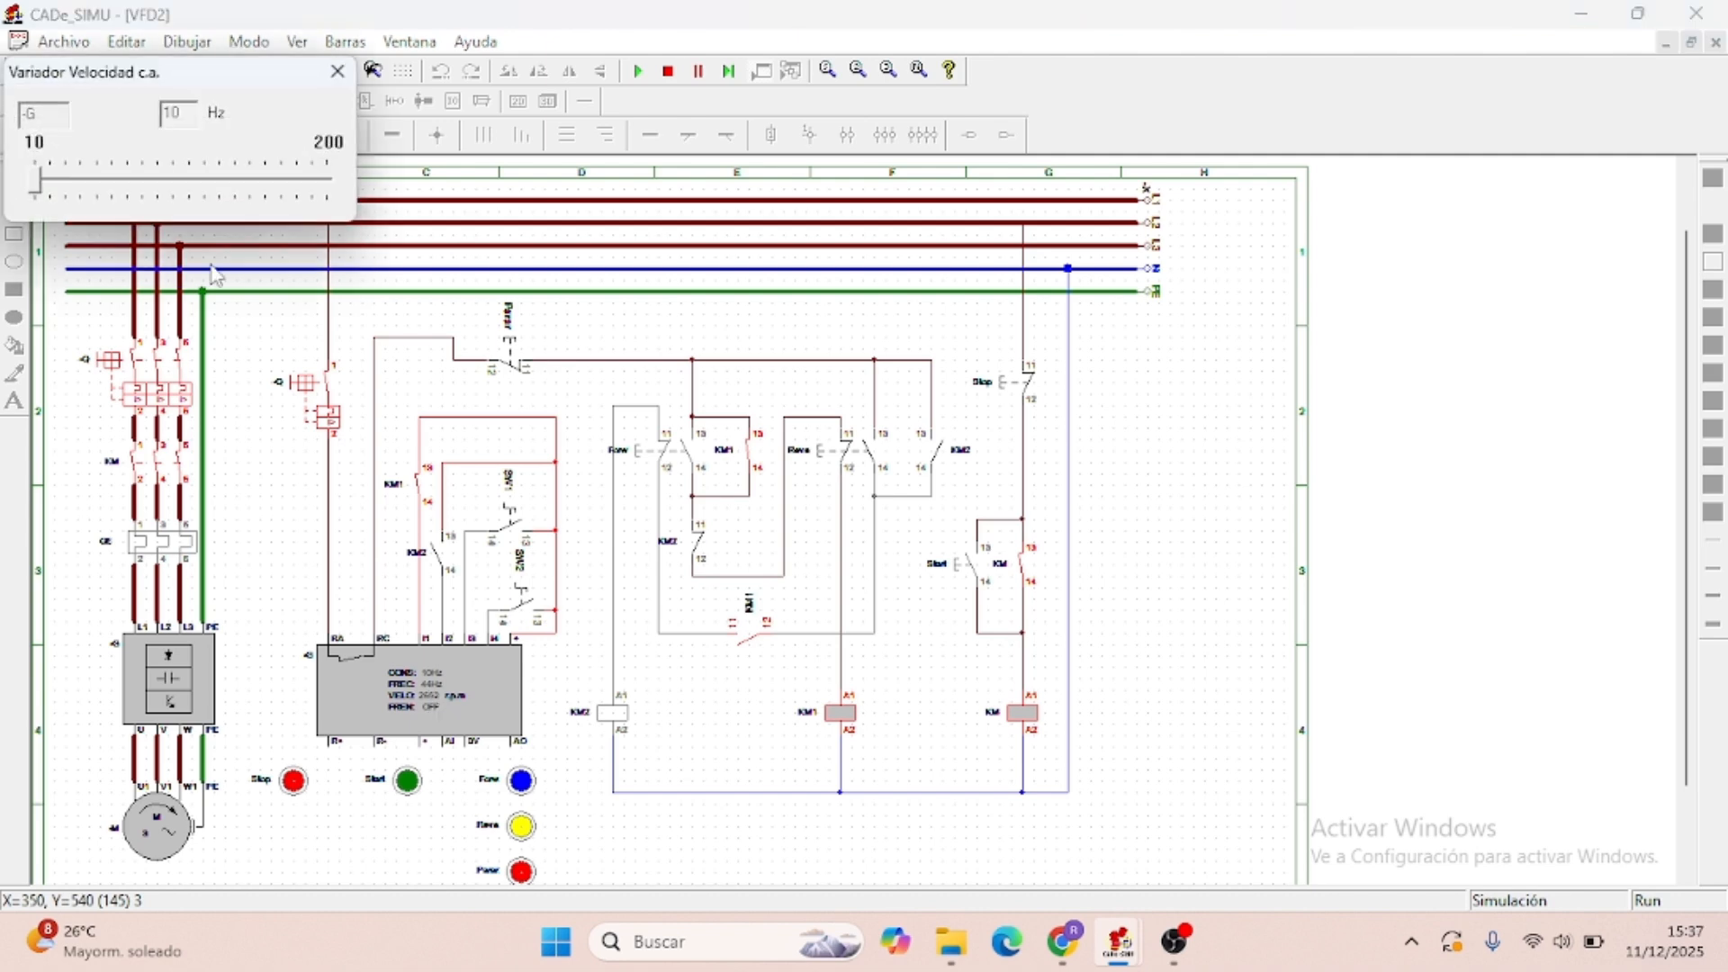
pyautogui.moveTo(40, 191); pyautogui.dragTo(119, 194)
pyautogui.click(338, 72)
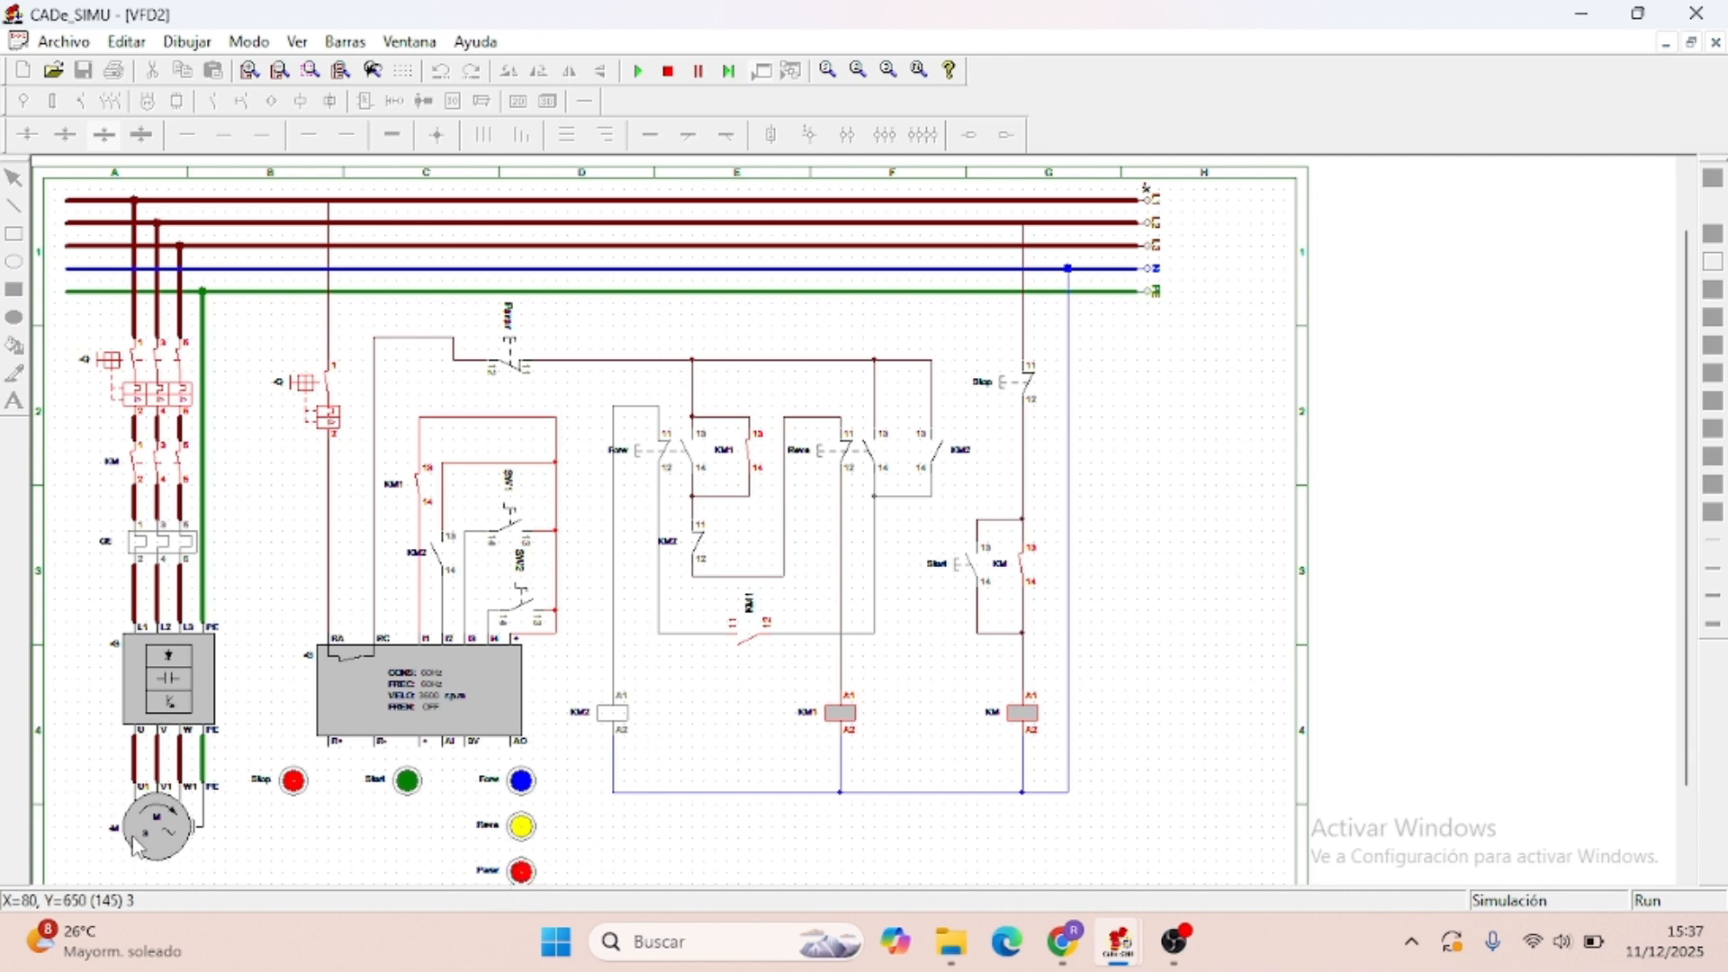
# - Actuate the yellow reverse pushbutton twice to reverse the motor, and shut it down with Parar followed by Stop
pyautogui.click(526, 834)
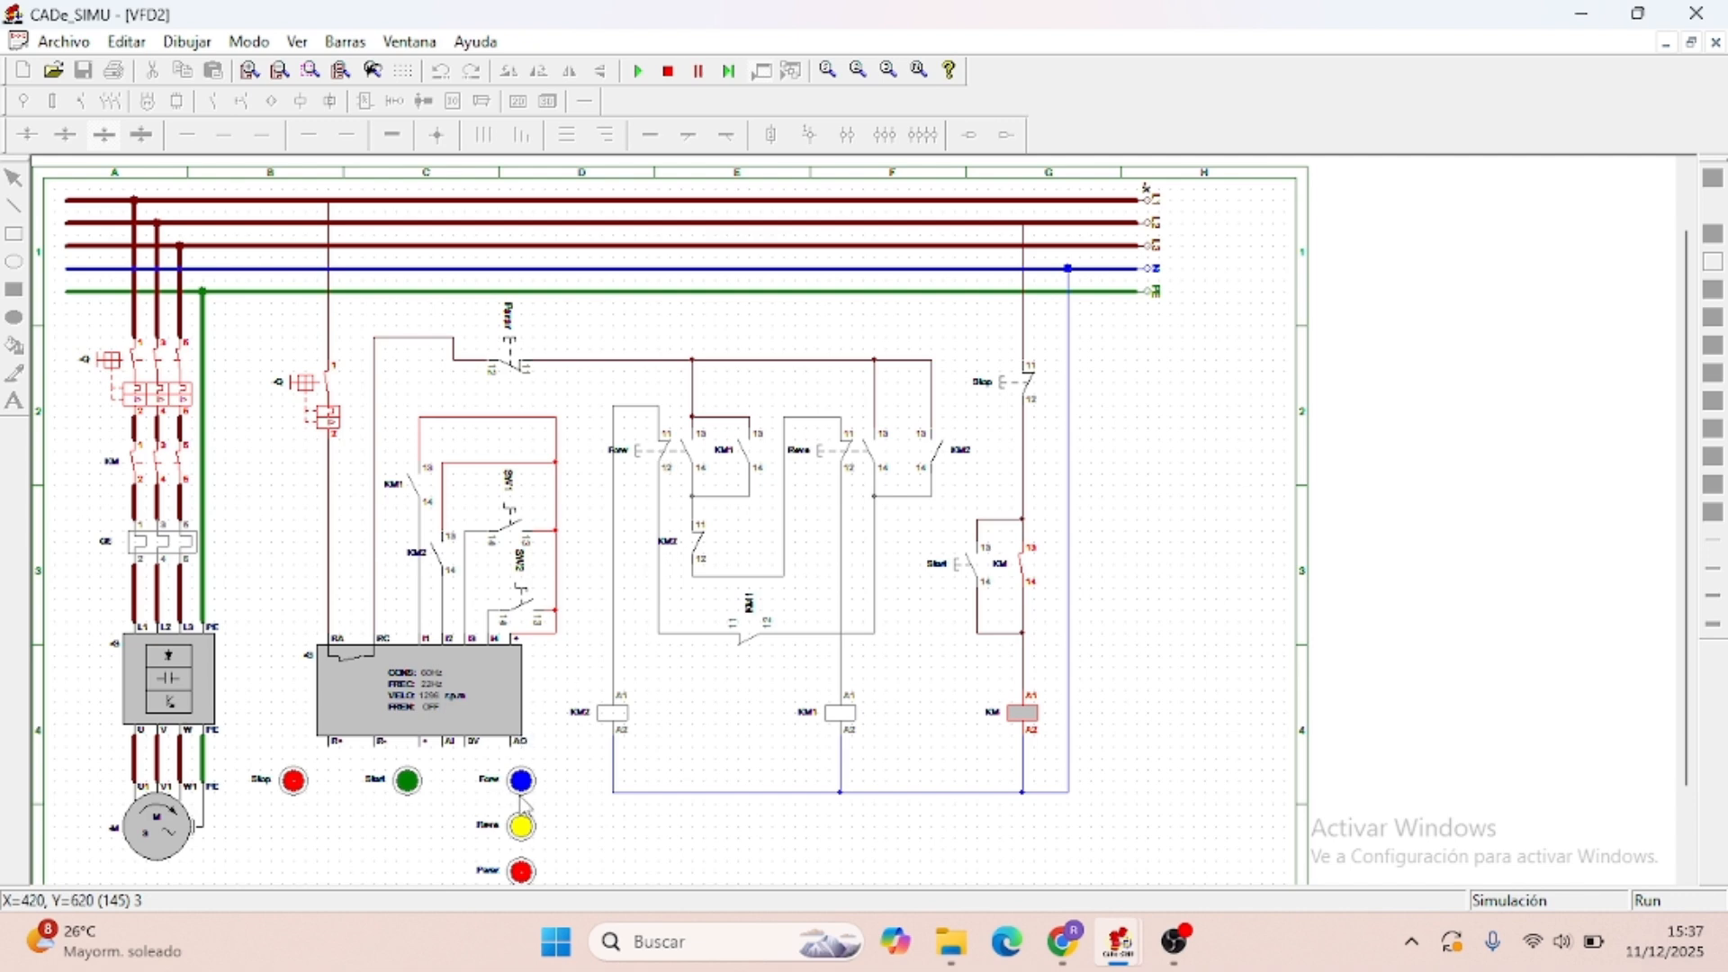
pyautogui.click(522, 827)
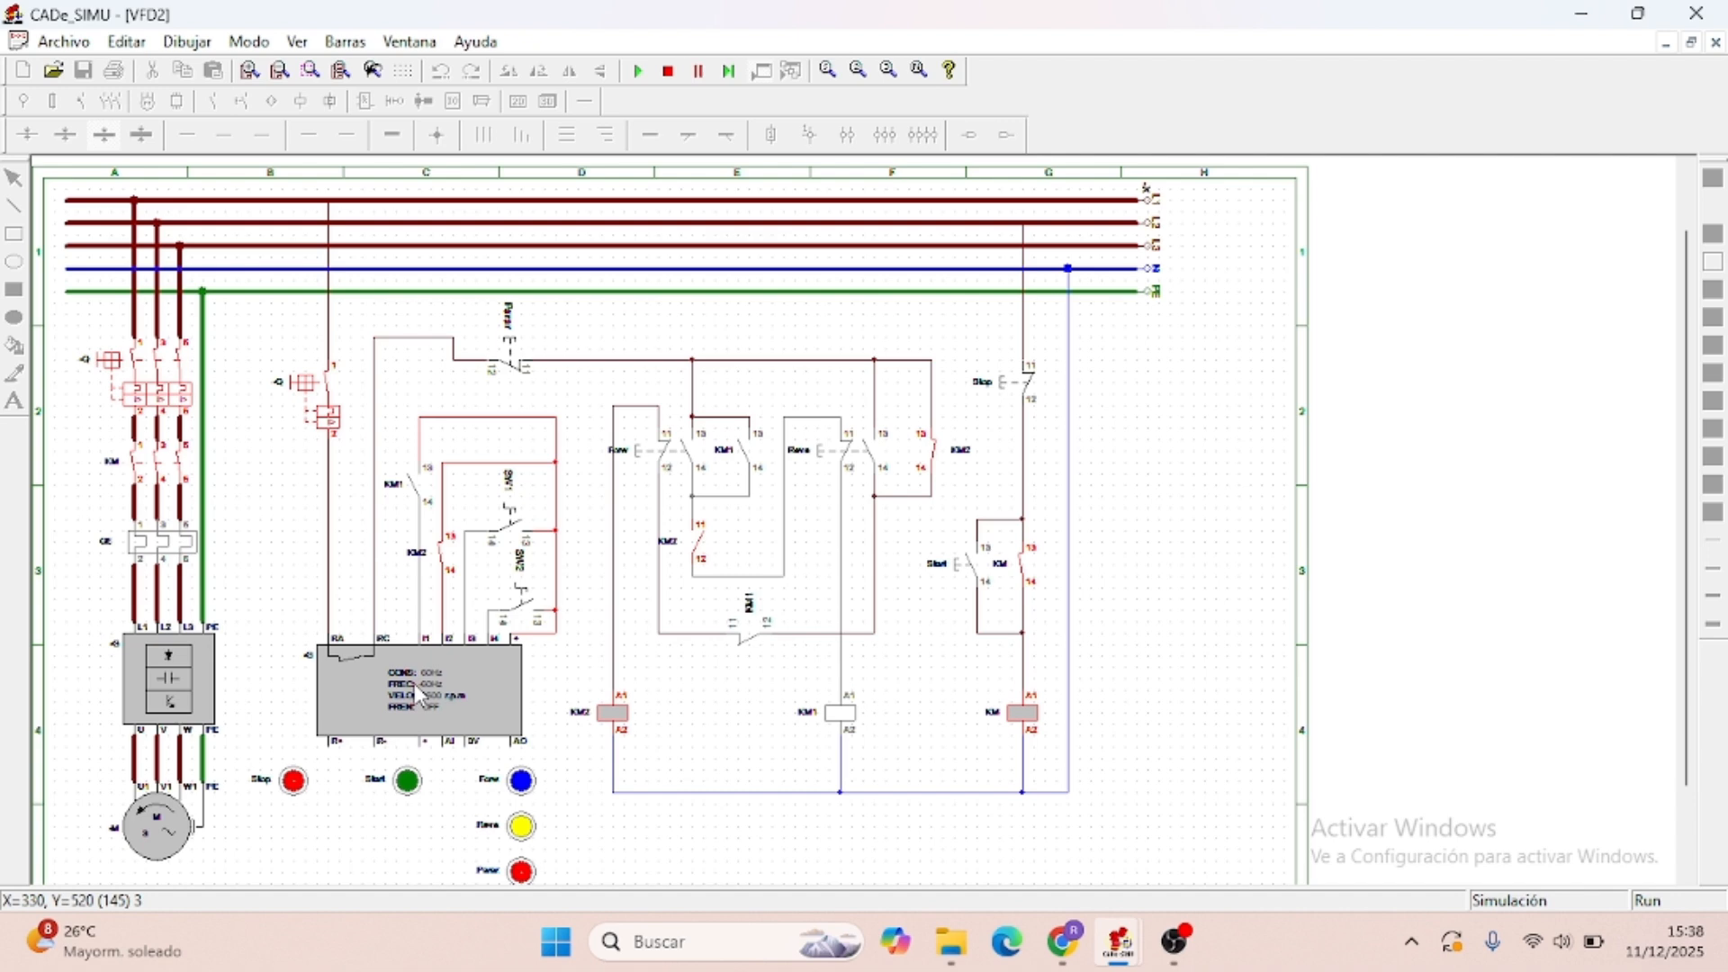
pyautogui.click(522, 873)
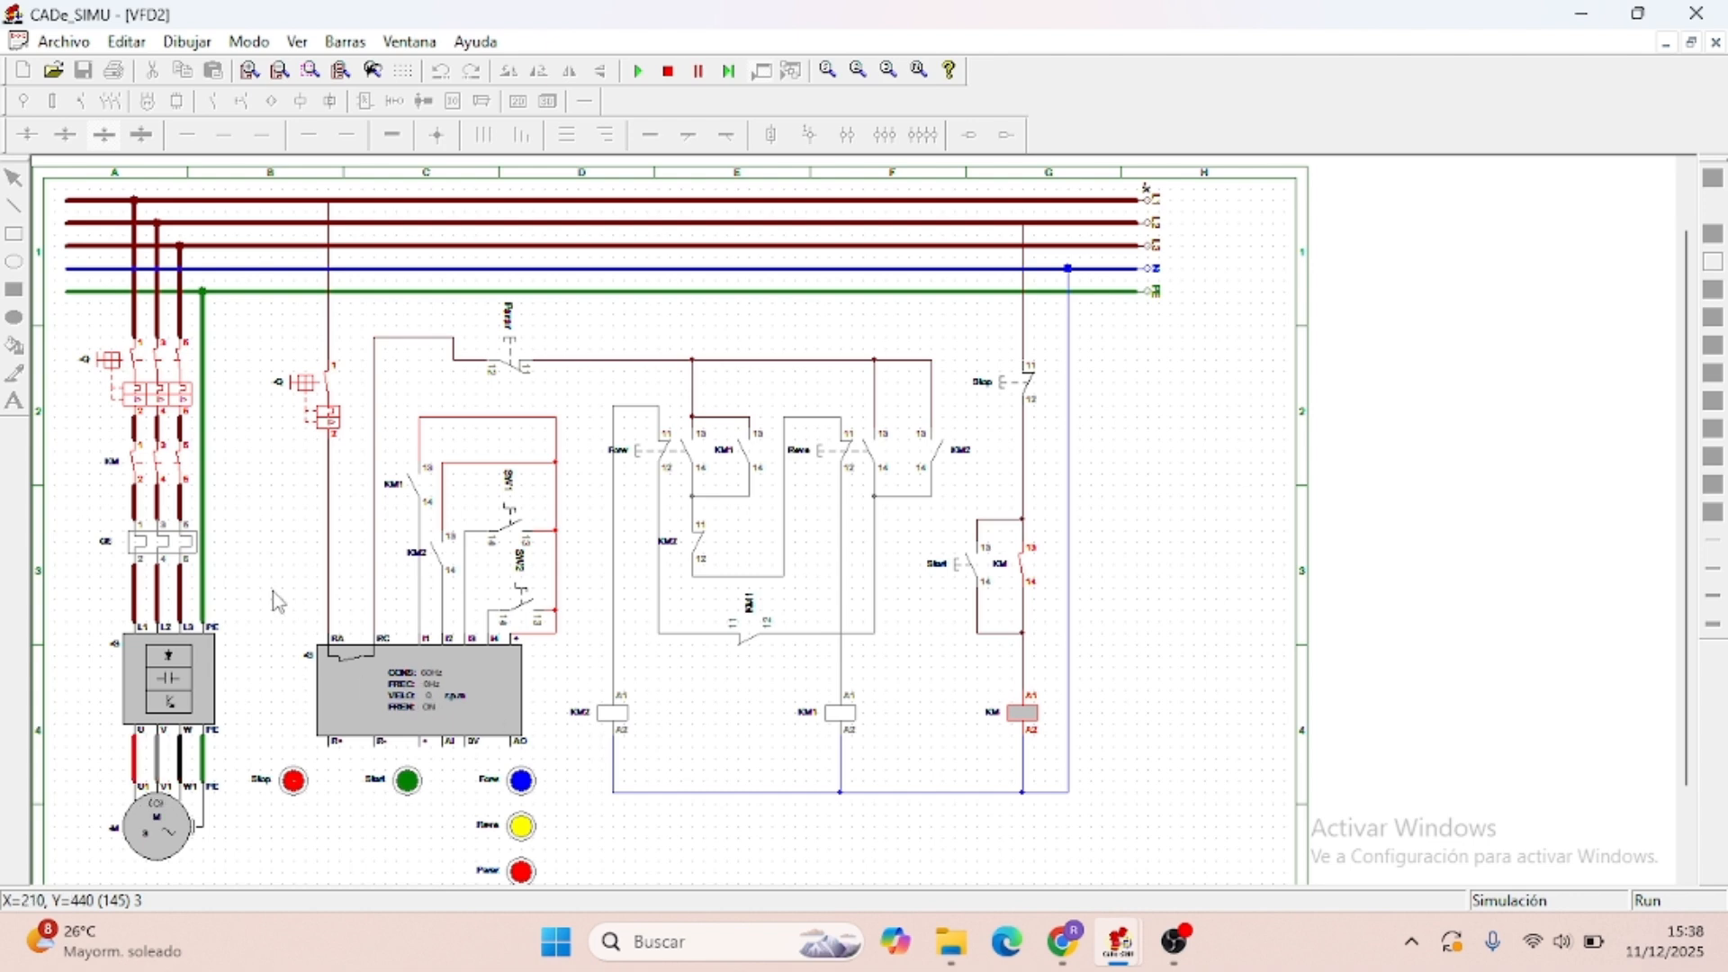
pyautogui.click(294, 781)
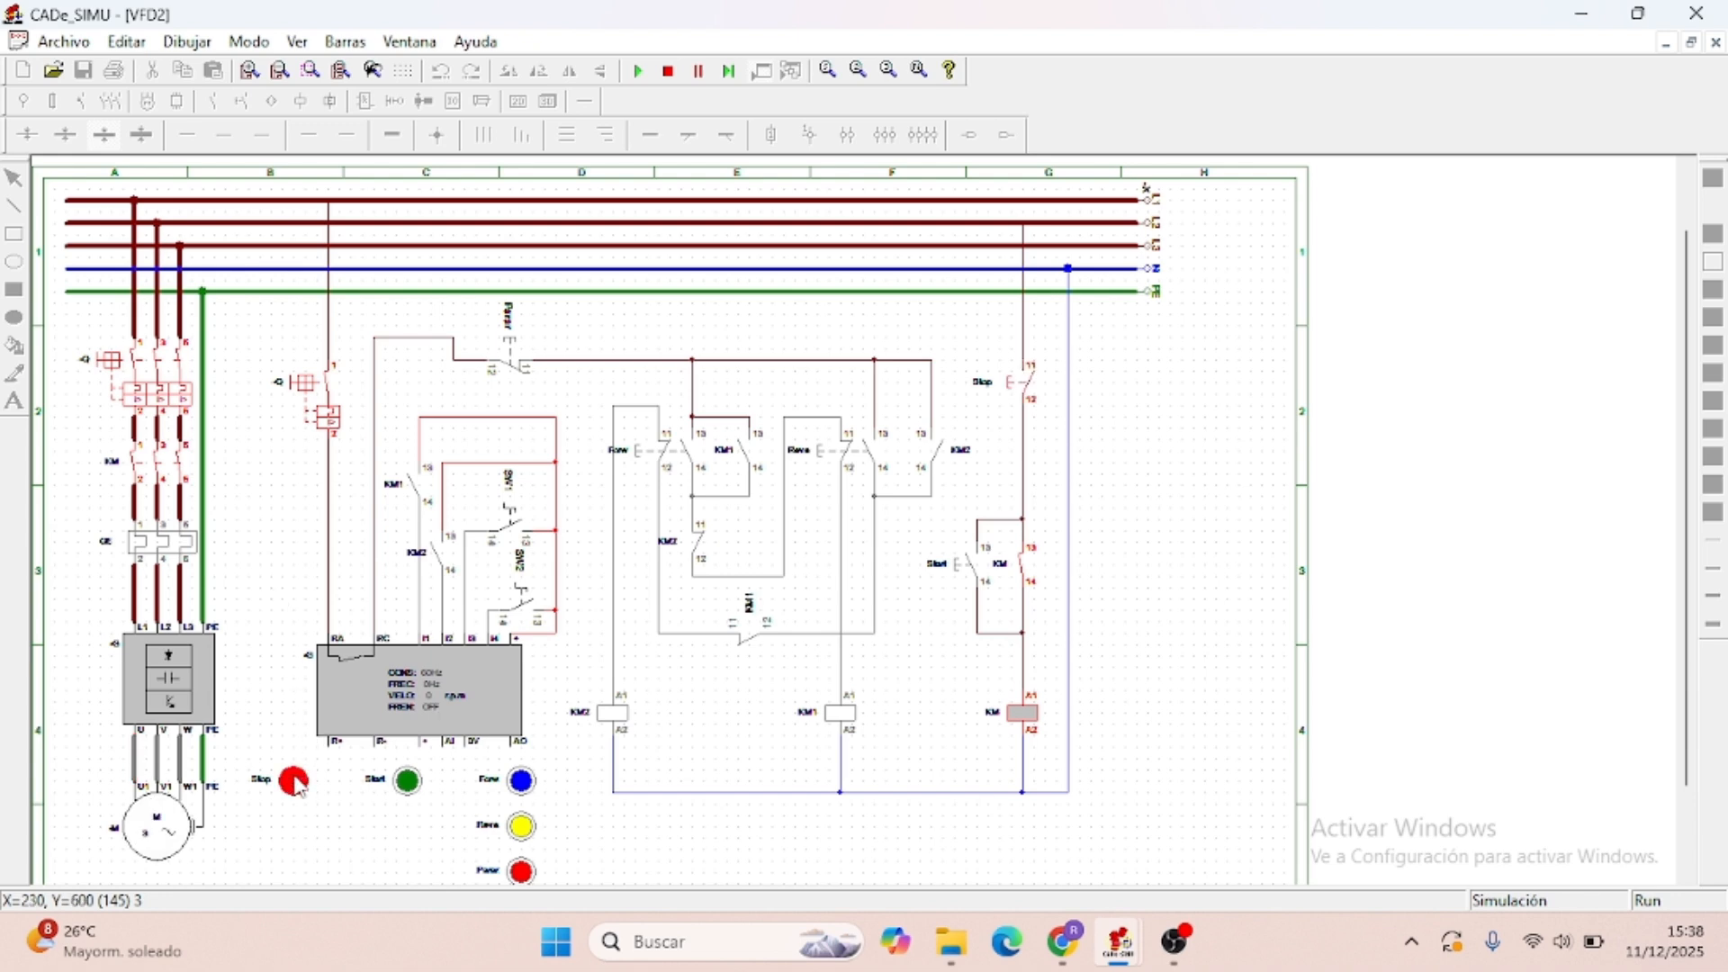